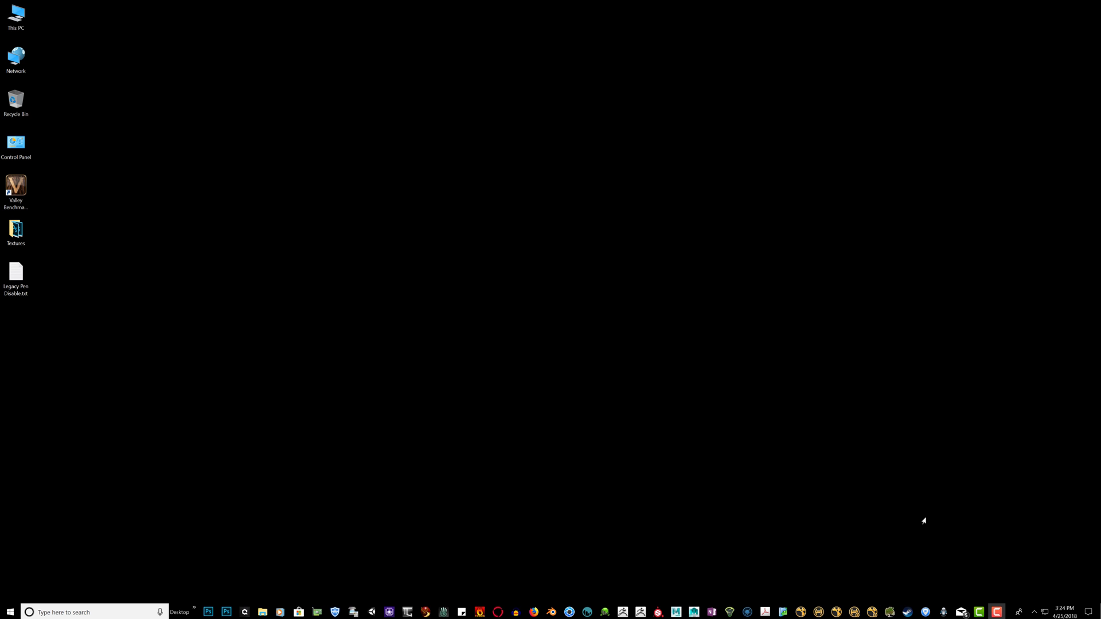
Step: Copy the LegacyPenInteractionModel reg add line from Legacy Pen Disable.txt in Notepad
double_click(15, 278)
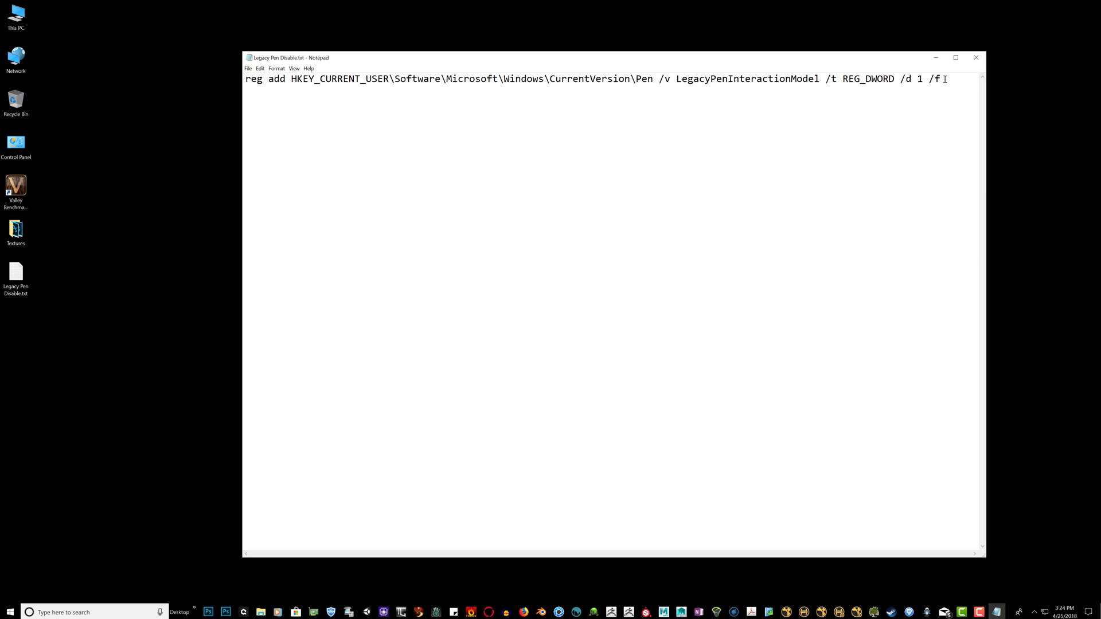
drag(944, 79, 229, 67)
key(ctrl+c)
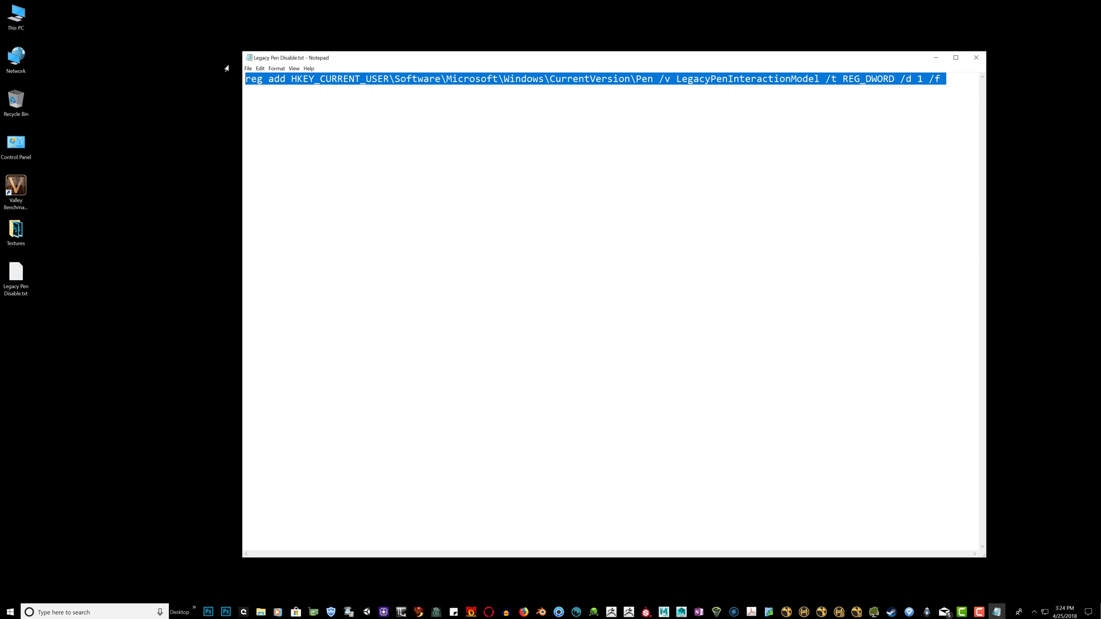
right_click(255, 83)
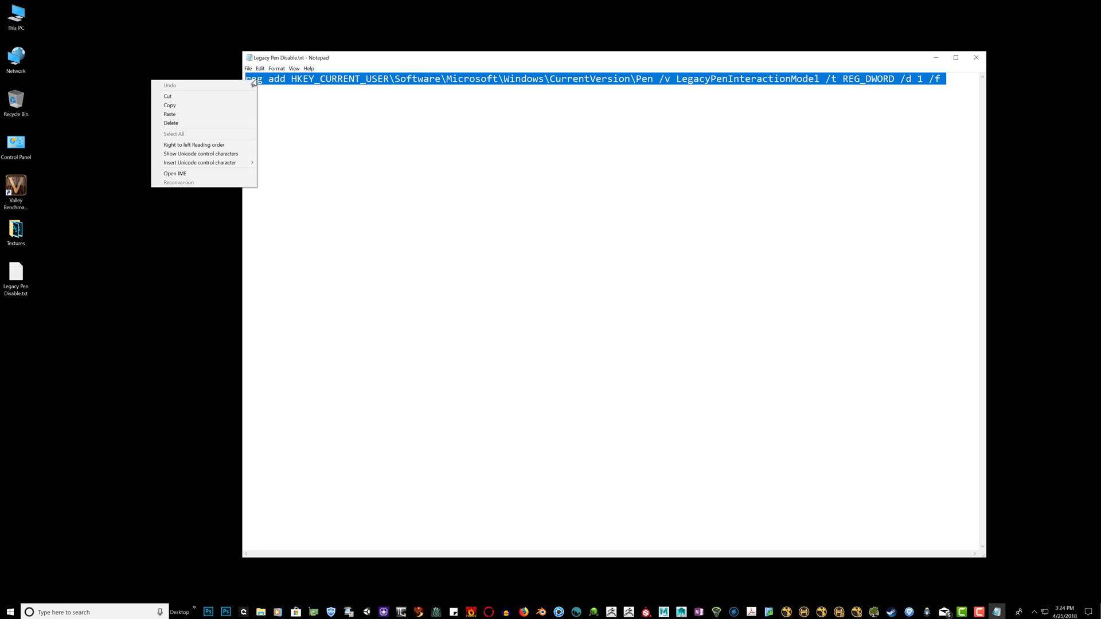
click(192, 105)
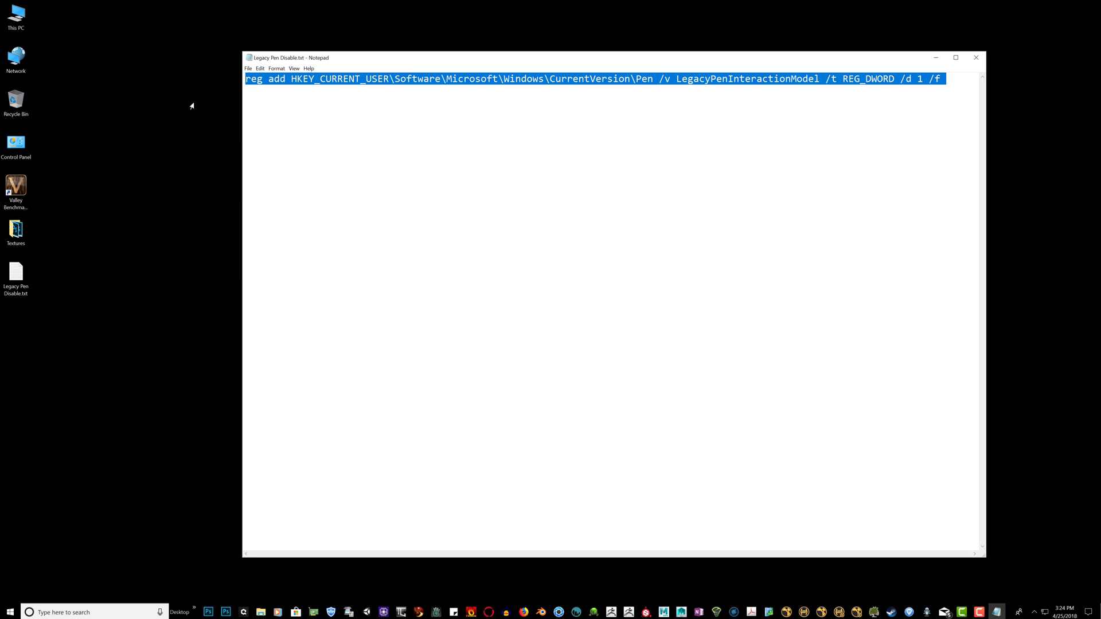
Step: Search for 'command' and launch Command Prompt as administrator
click(78, 612)
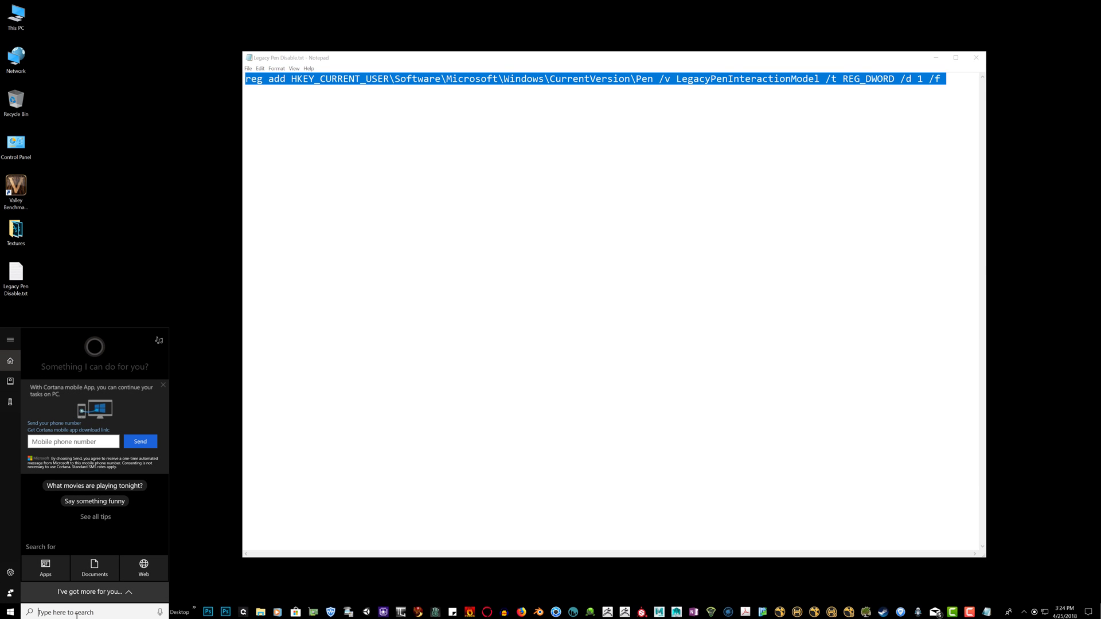
text(command)
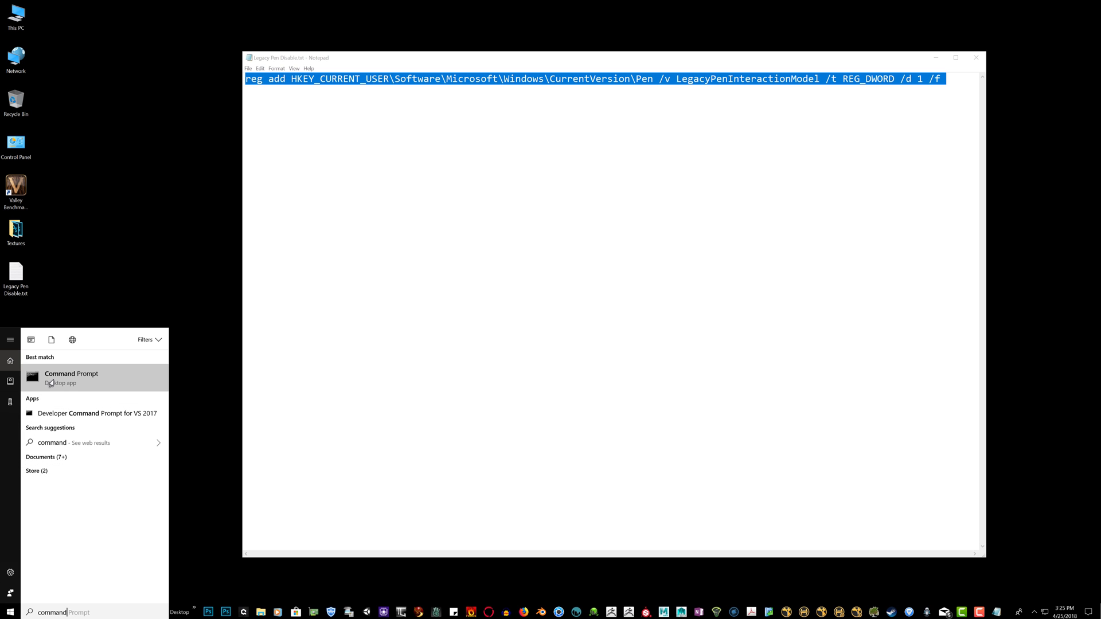
right_click(51, 383)
click(65, 389)
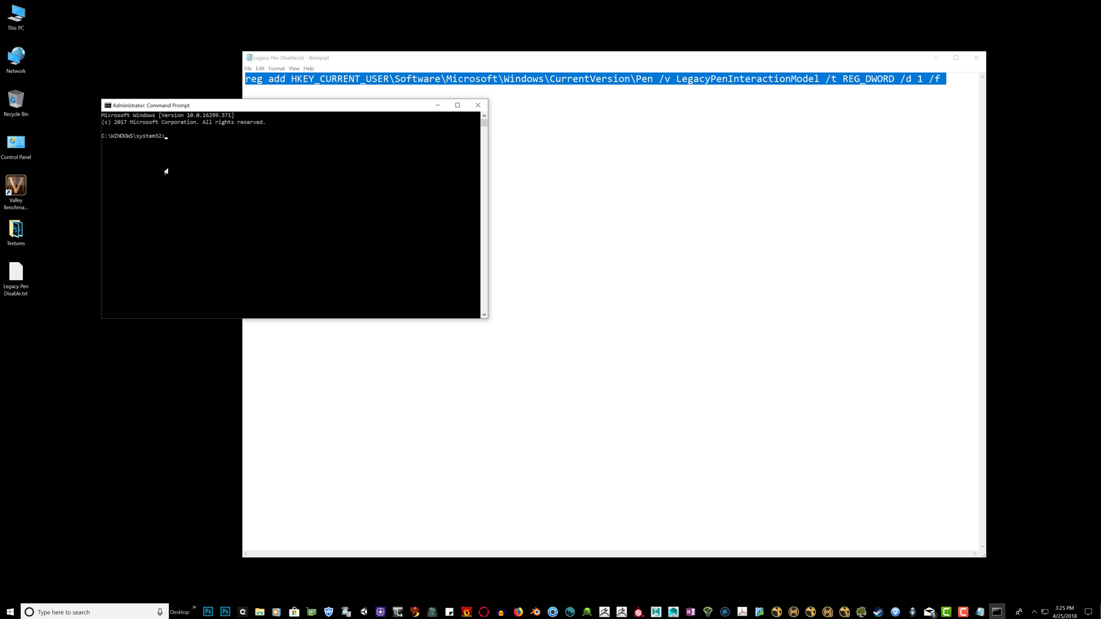
Step: Paste the copied reg add command at the administrator prompt
drag(130, 107, 119, 167)
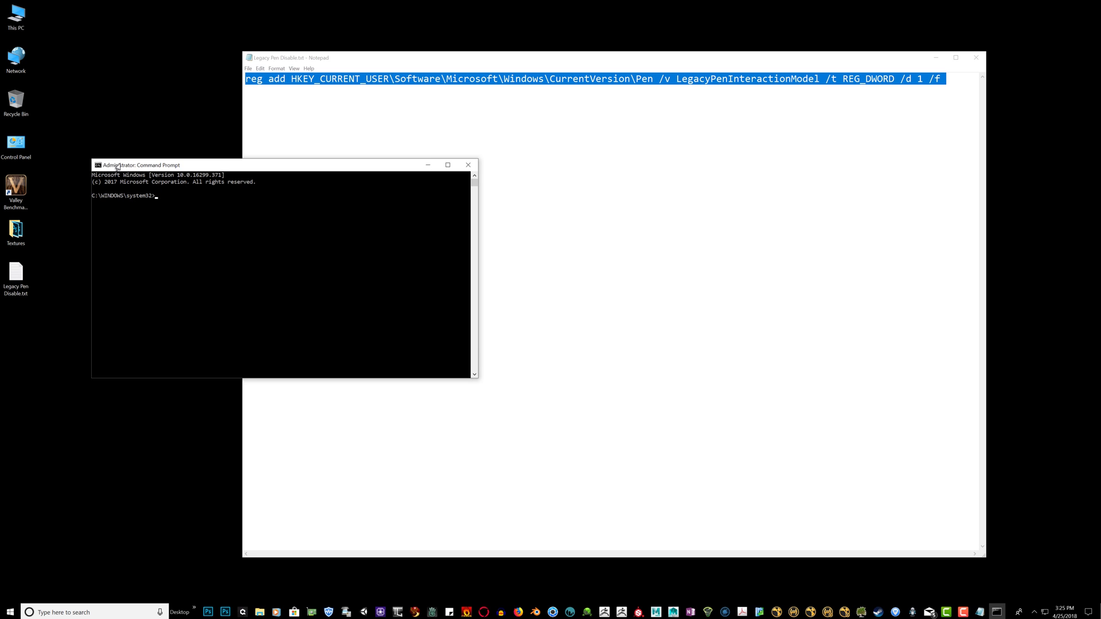
right_click(117, 166)
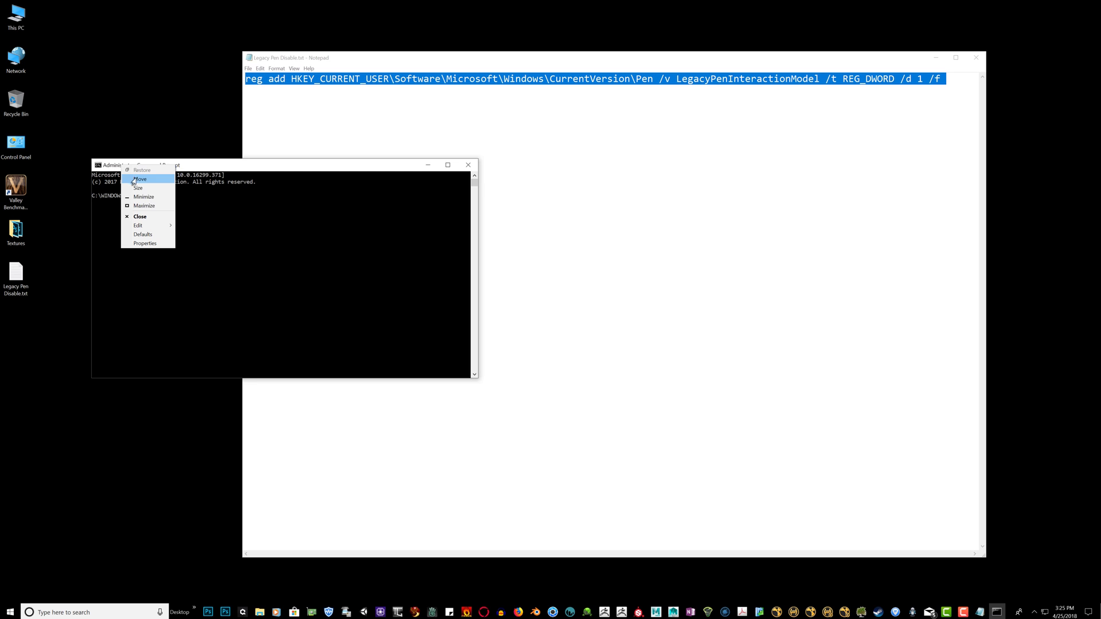
mouse_move(150, 226)
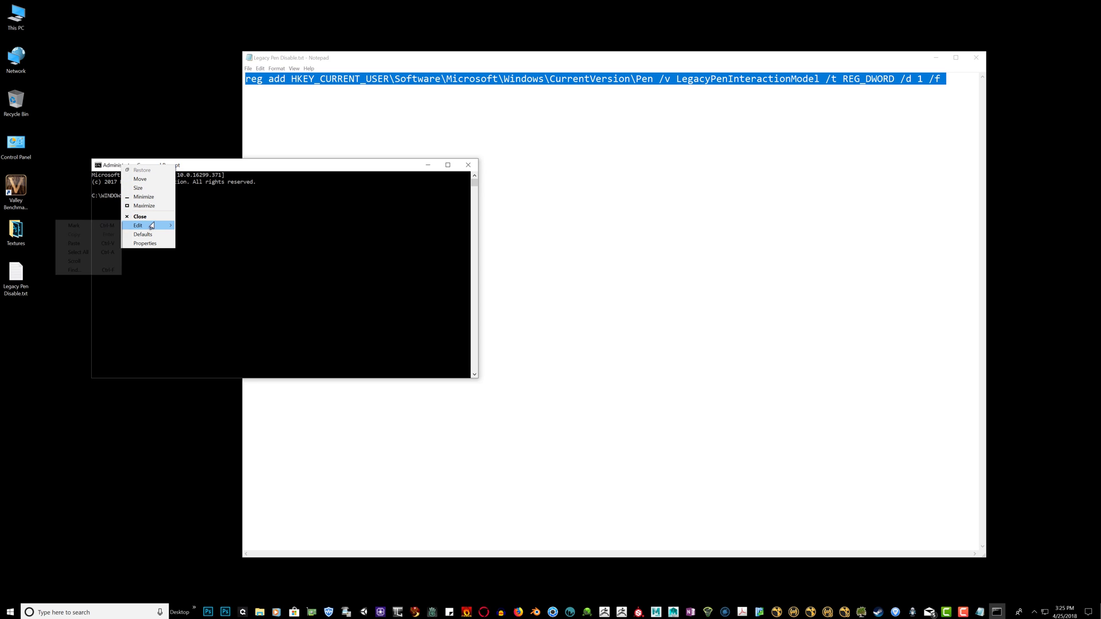
click(81, 243)
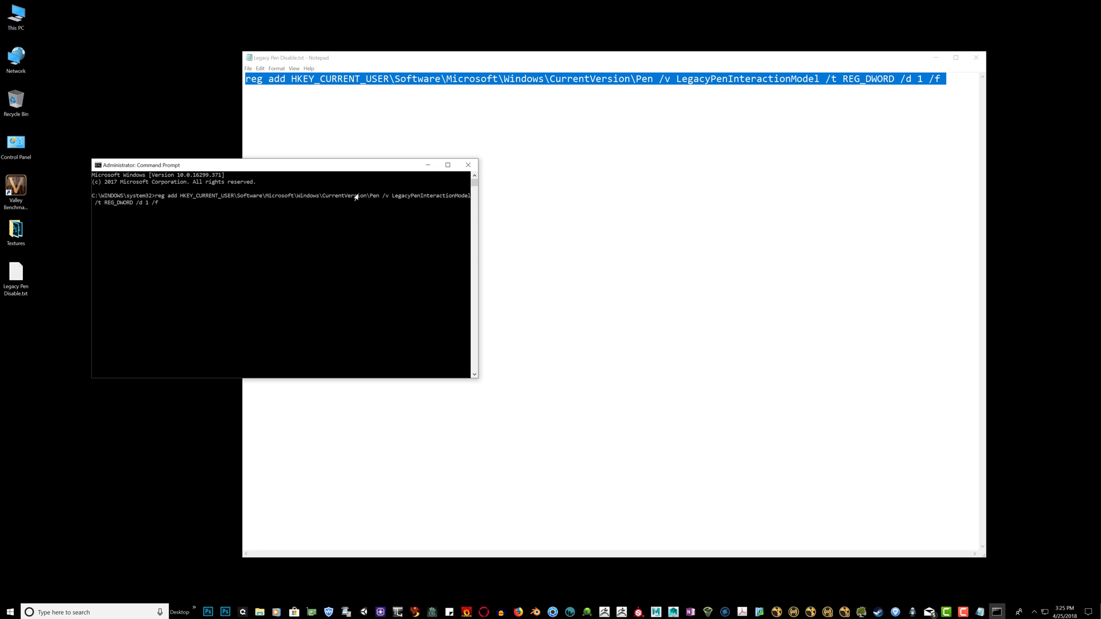
Step: Run the pasted command so it reports the operation completed successfully
drag(302, 165, 290, 208)
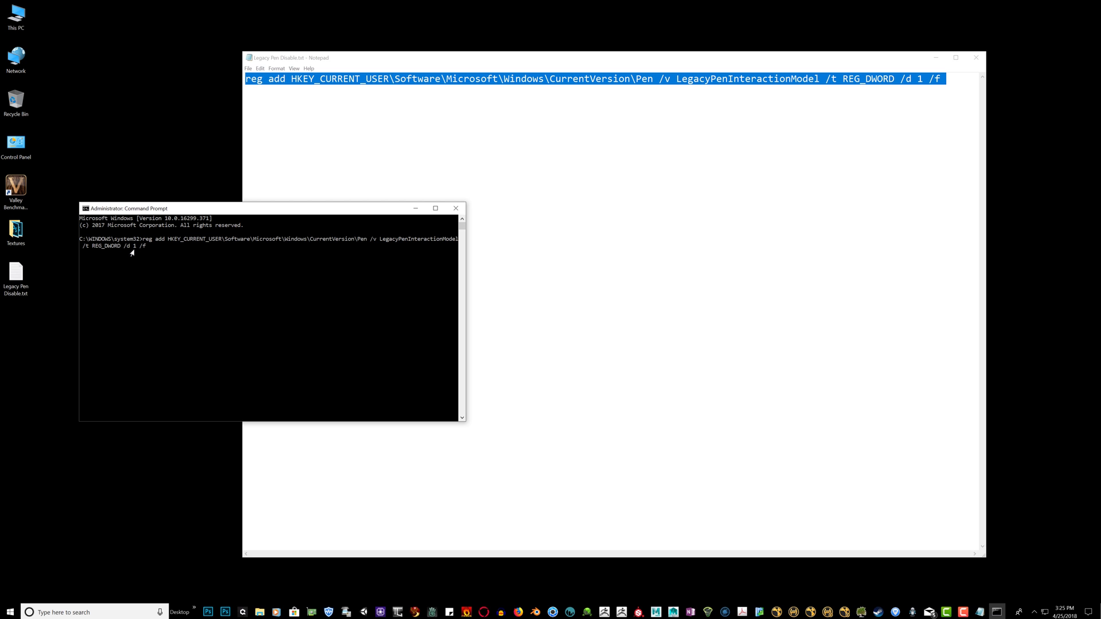
right_click(108, 209)
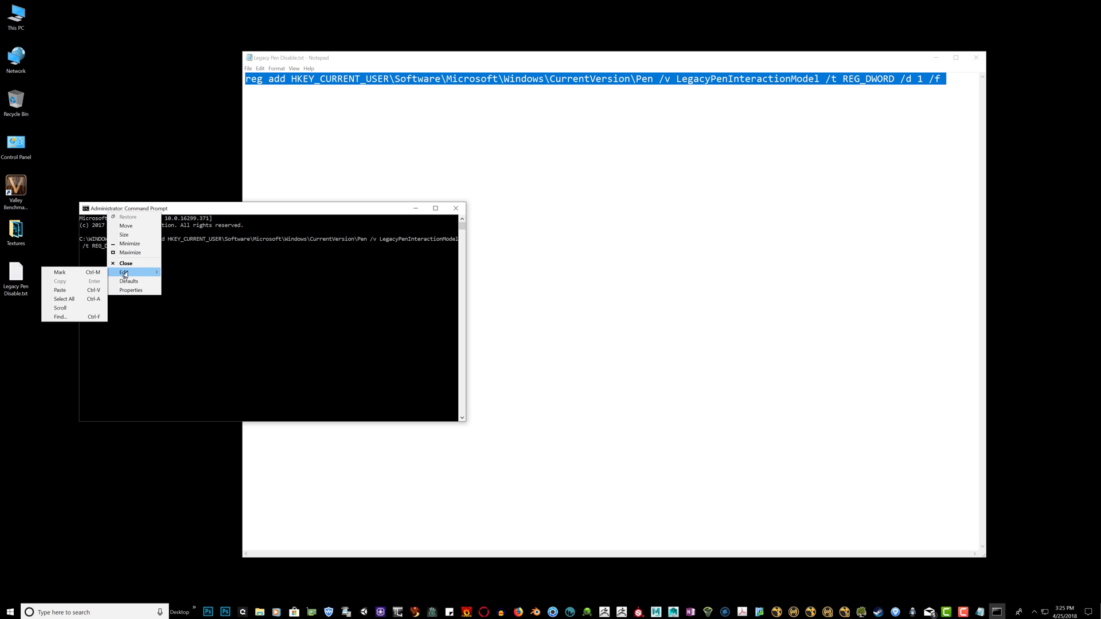
click(252, 204)
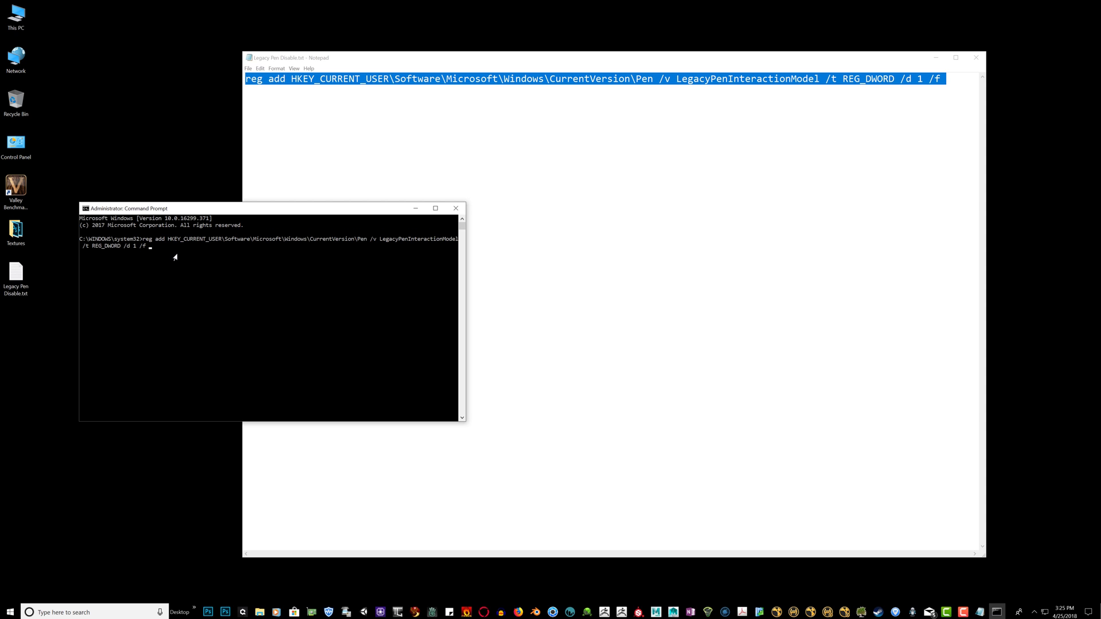
key(Return)
Step: Close Command Prompt and Notepad, then launch Photoshop from the taskbar
click(456, 208)
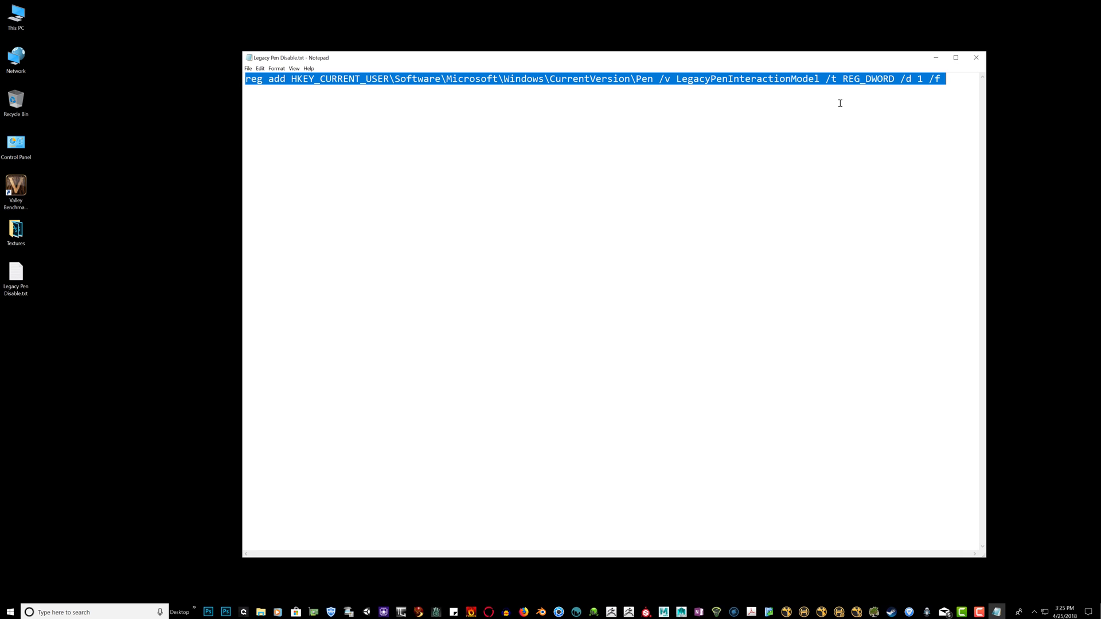
click(975, 58)
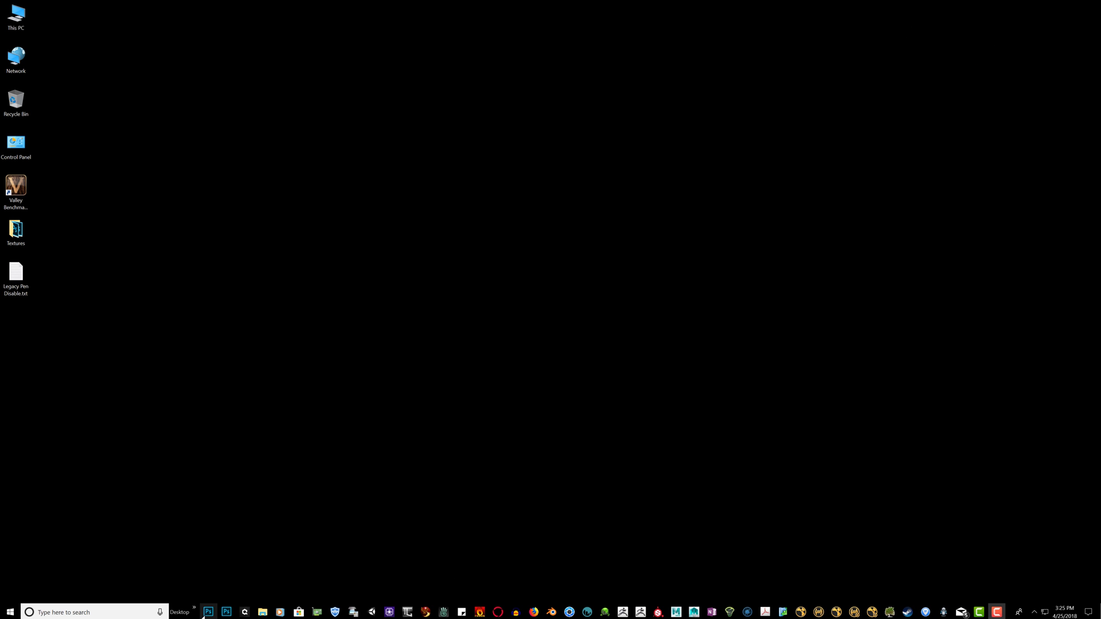
click(204, 614)
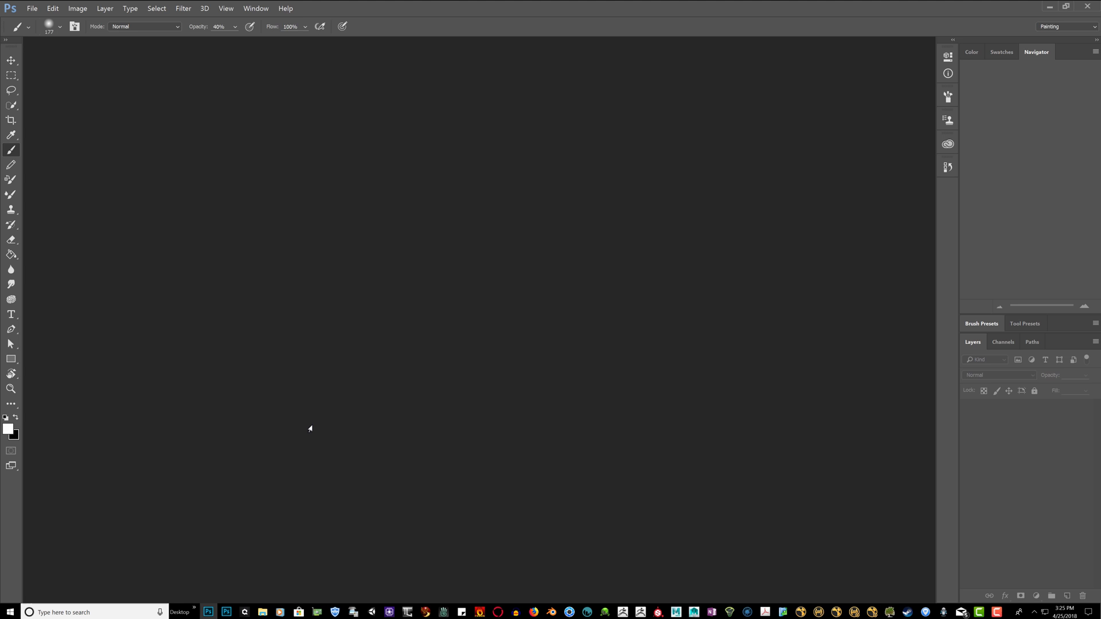
Step: Create a 1024×1024 Untitled-1 document and fill Layer 1 with white
key(ctrl+n)
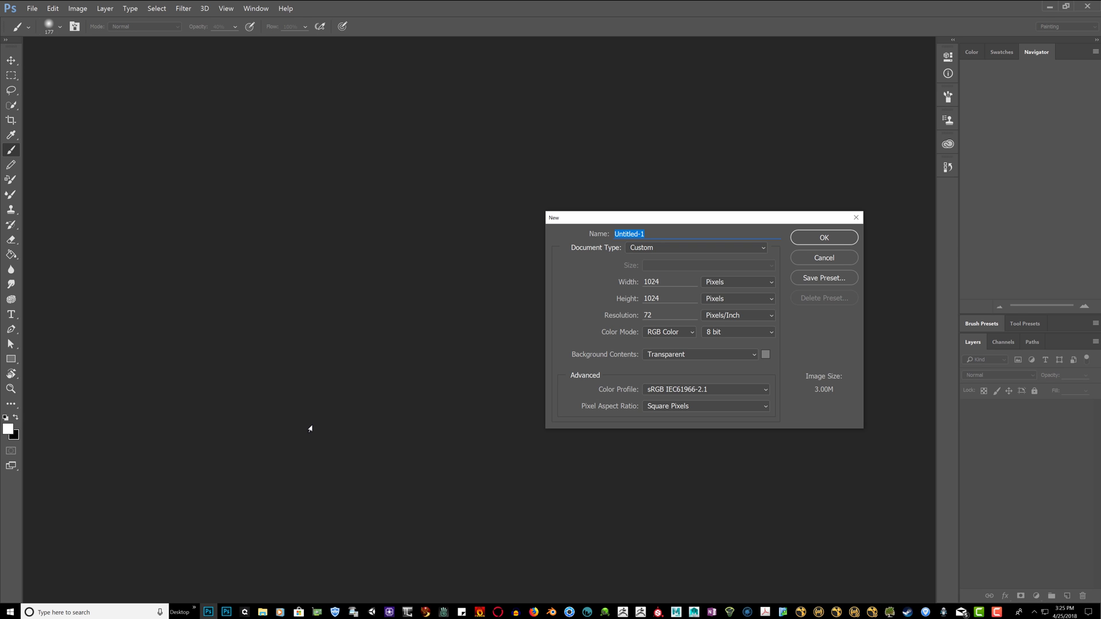
key(Return)
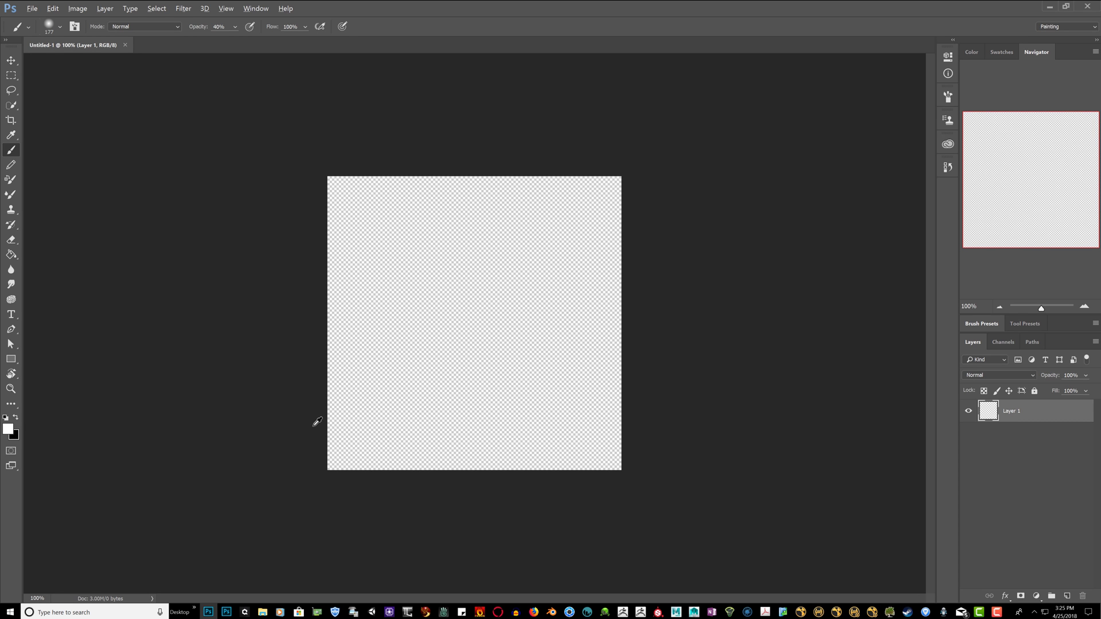
key(alt+BackSpace)
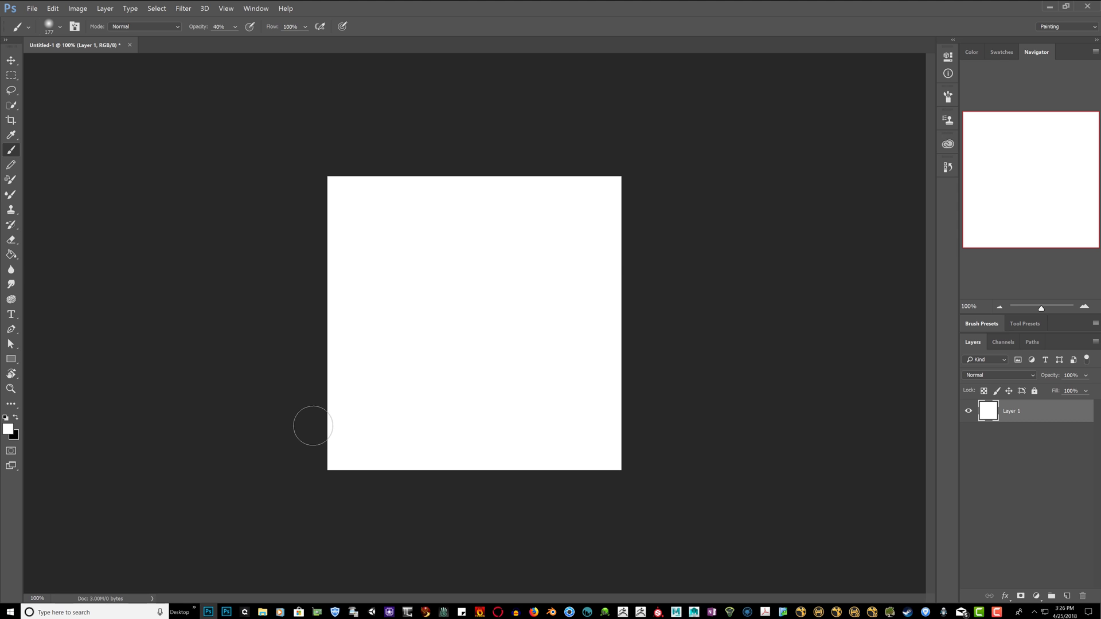
Step: Switch to black and brush soft strokes forming a star-shaped blot on Layer 1
key(x)
drag(446, 216, 489, 293)
mouse_move(528, 217)
mouse_down()
mouse_move(491, 263)
mouse_move(562, 290)
mouse_up()
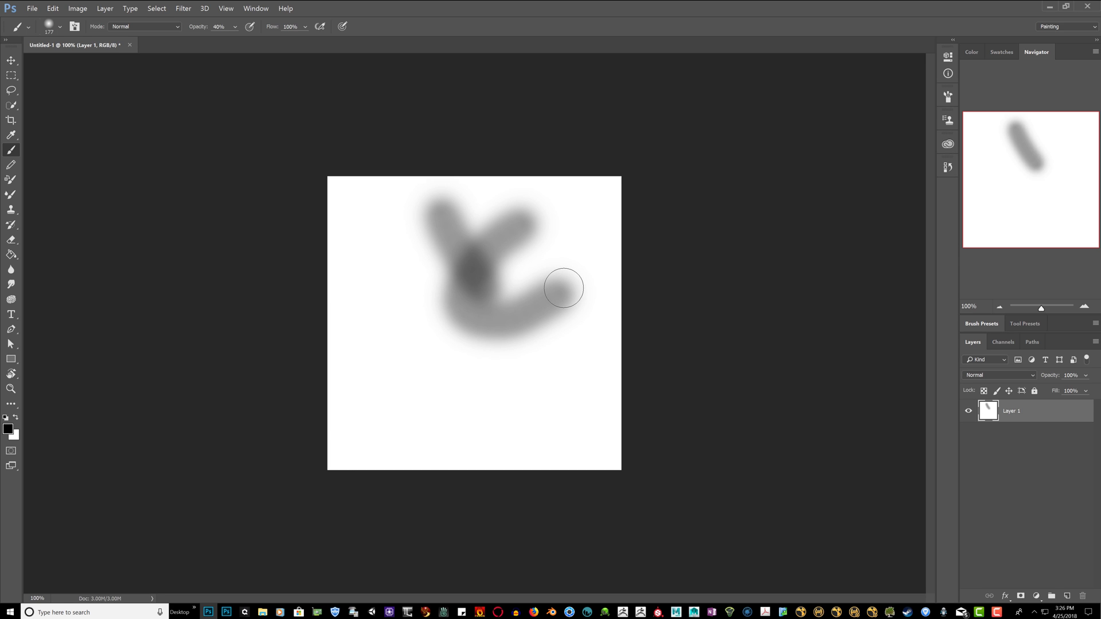
scroll(562, 287, up, 2)
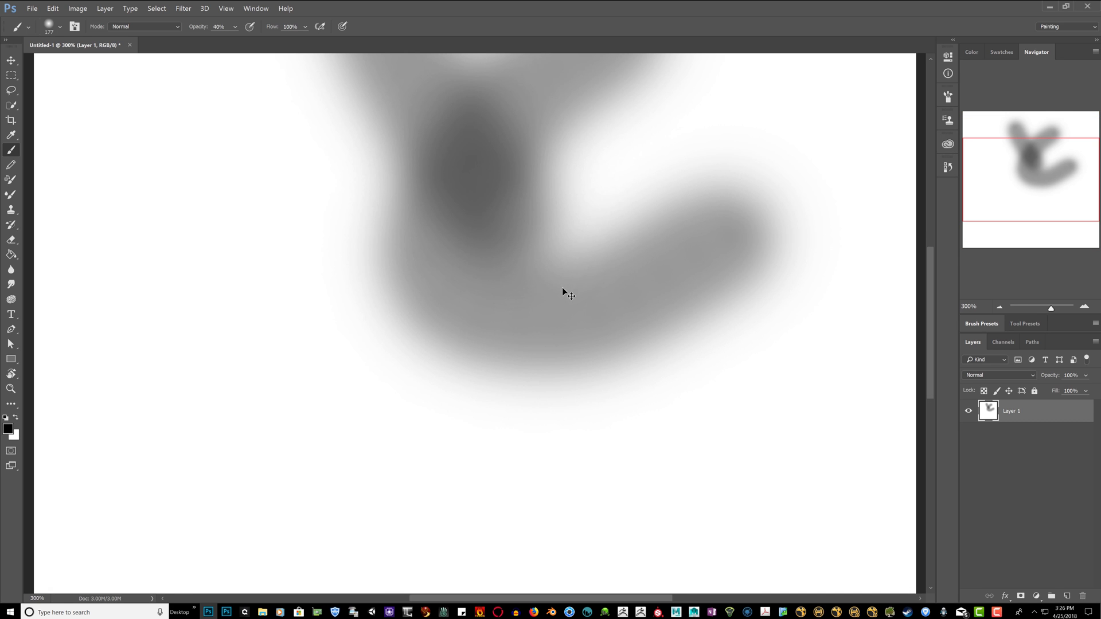
mouse_move(209, 229)
mouse_down()
mouse_move(397, 301)
mouse_move(725, 363)
mouse_up()
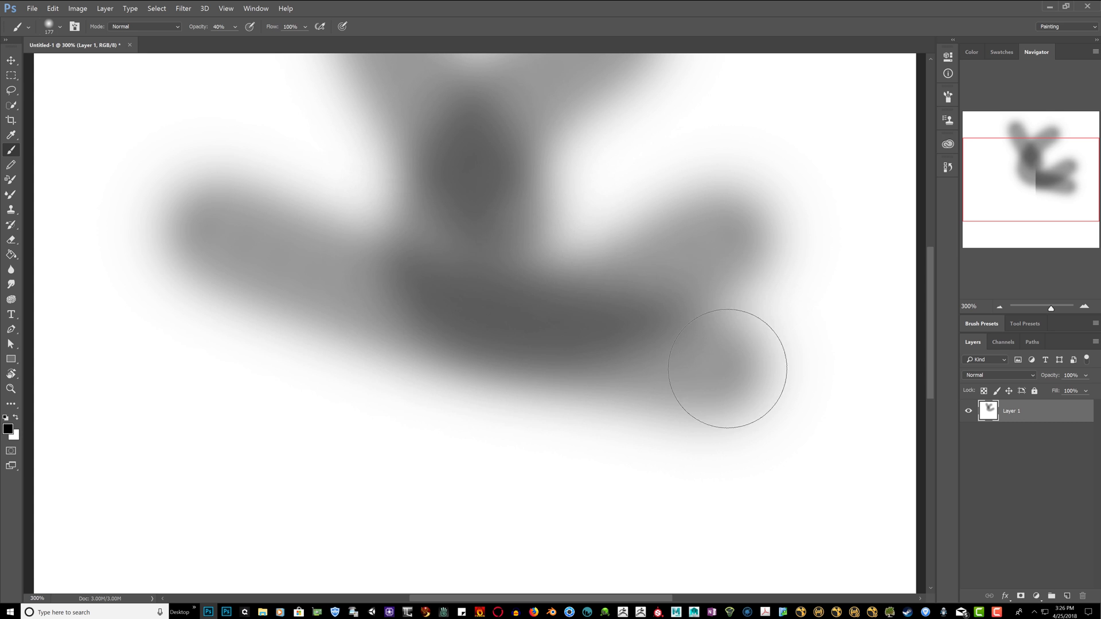
mouse_move(620, 161)
mouse_down()
mouse_move(373, 453)
mouse_move(669, 374)
mouse_move(544, 321)
mouse_up()
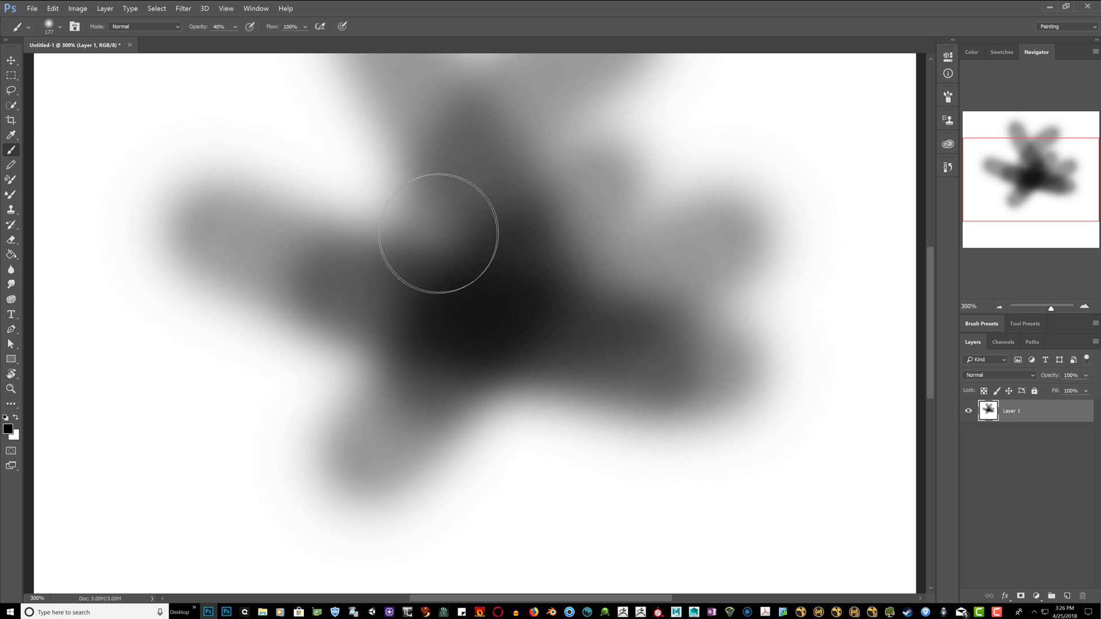
drag(438, 235, 504, 324)
mouse_move(565, 350)
mouse_down()
mouse_move(518, 283)
mouse_move(494, 377)
mouse_up()
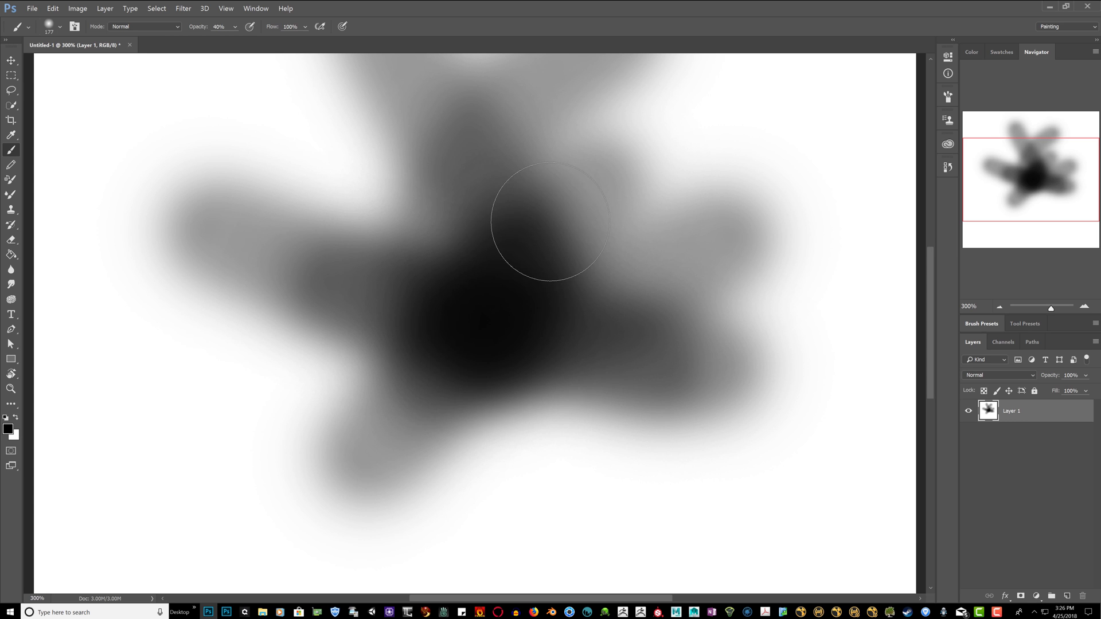
Step: Darken the blob's right side with another stroke, then close Photoshop
key(ctrl+minus)
key(ctrl+minus)
key(ctrl+minus)
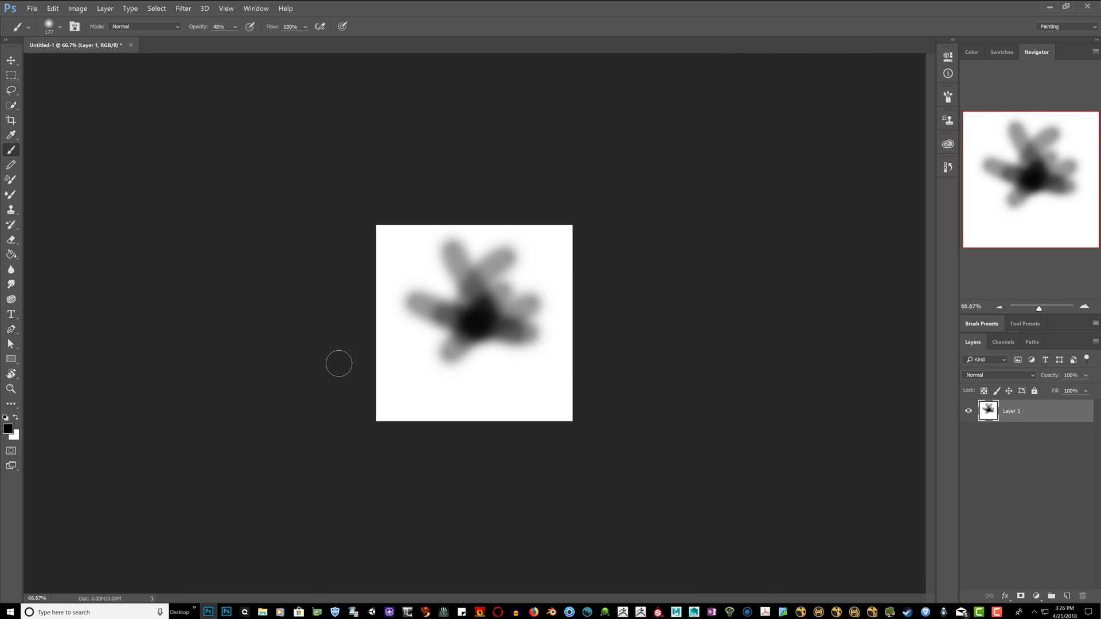
key(ctrl+plus)
key(ctrl+plus)
key(ctrl+plus)
key(ctrl+plus)
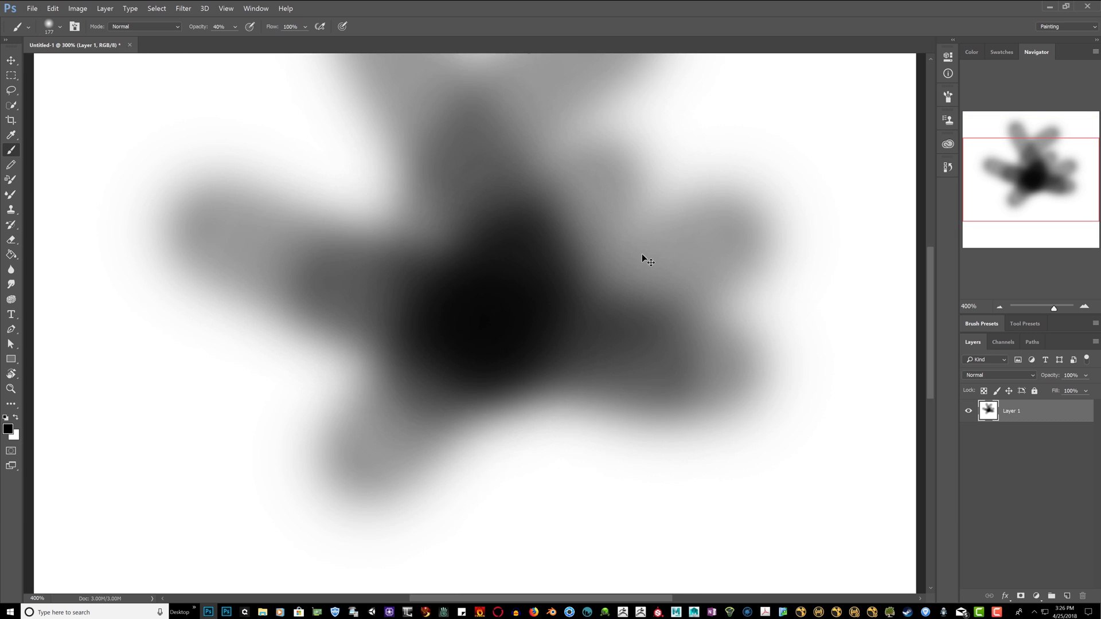
drag(938, 439, 690, 352)
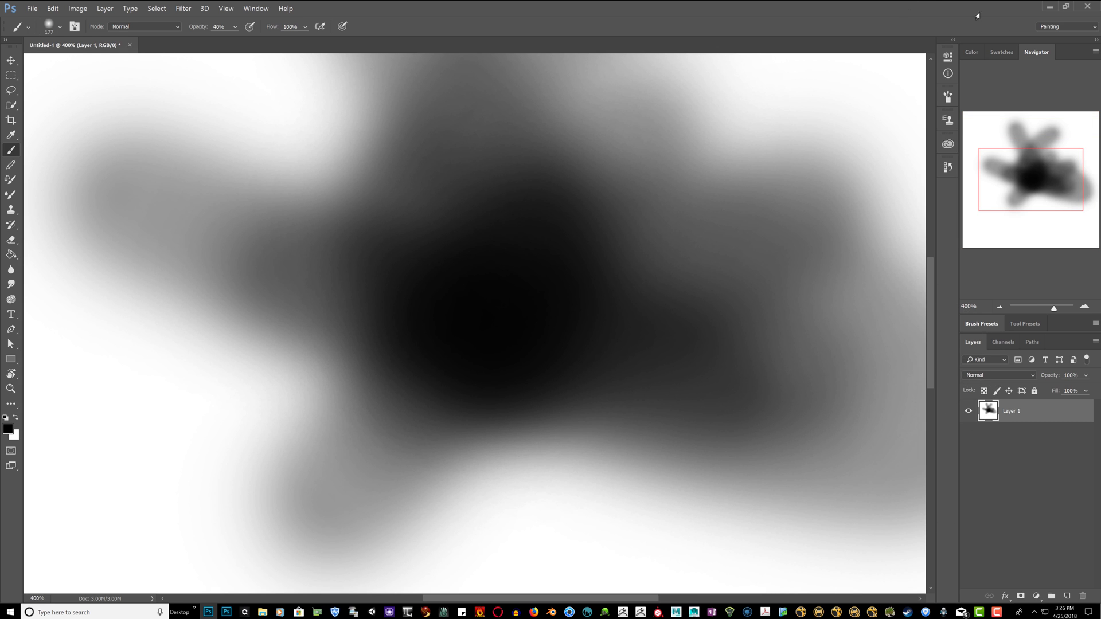
click(1087, 6)
click(550, 232)
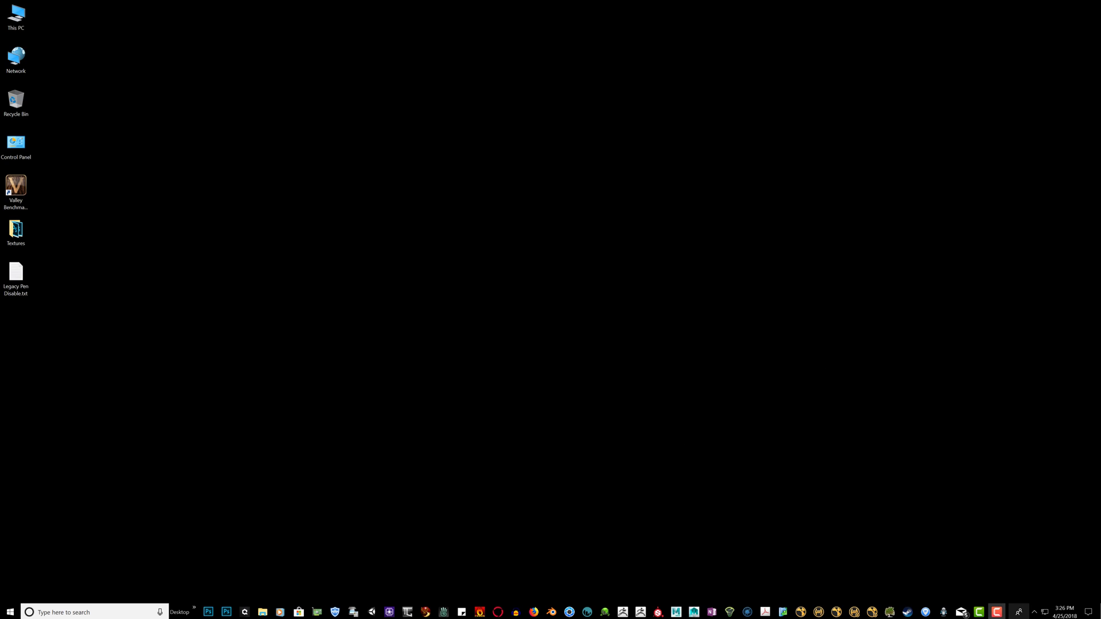
right_click(1054, 615)
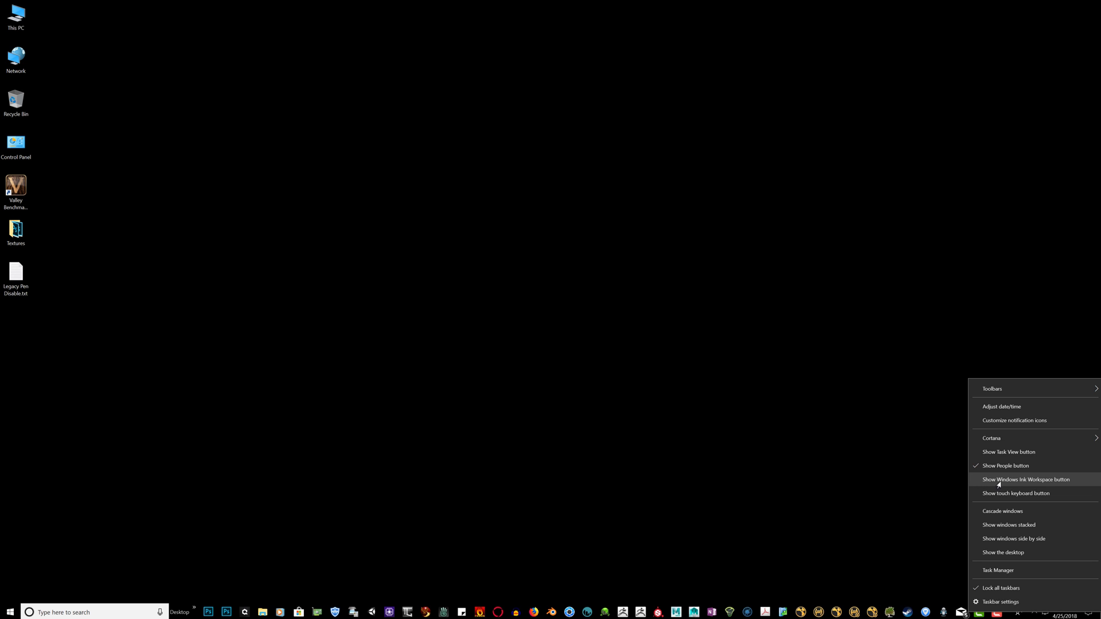
click(98, 612)
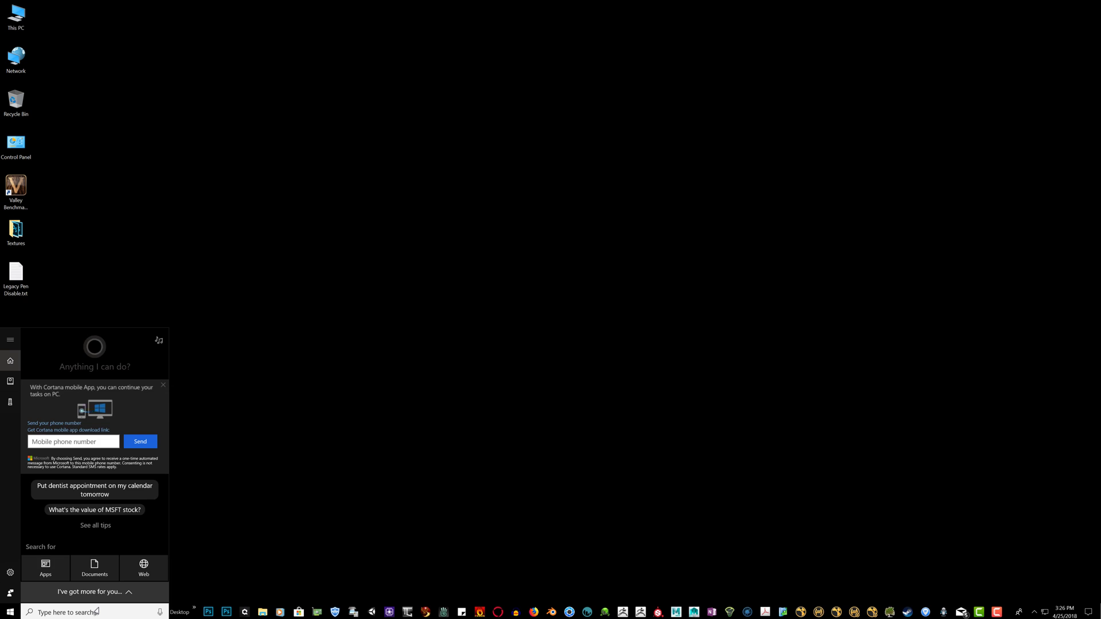
Step: Run gpedit.msc from the Run dialog to open the Local Group Policy Editor
text(run)
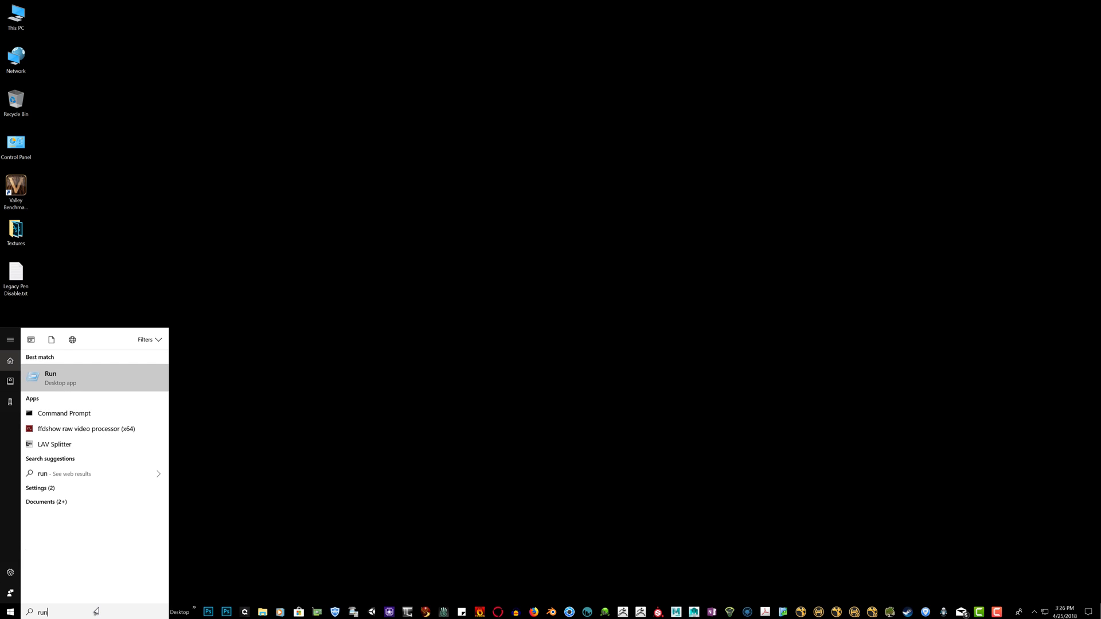
key(Return)
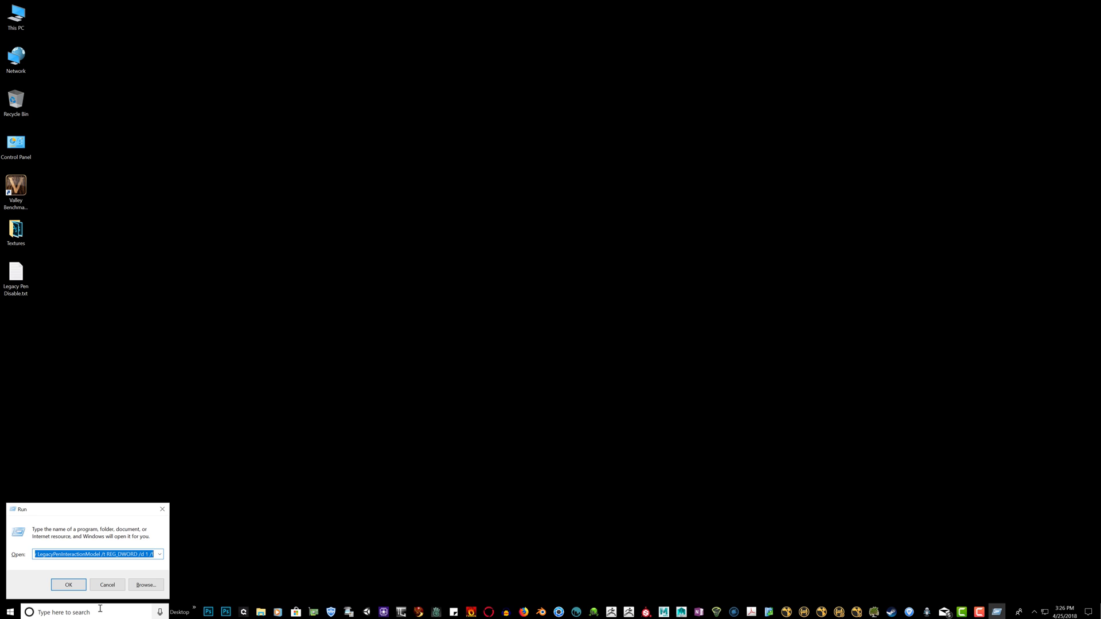
text(gpedit.)
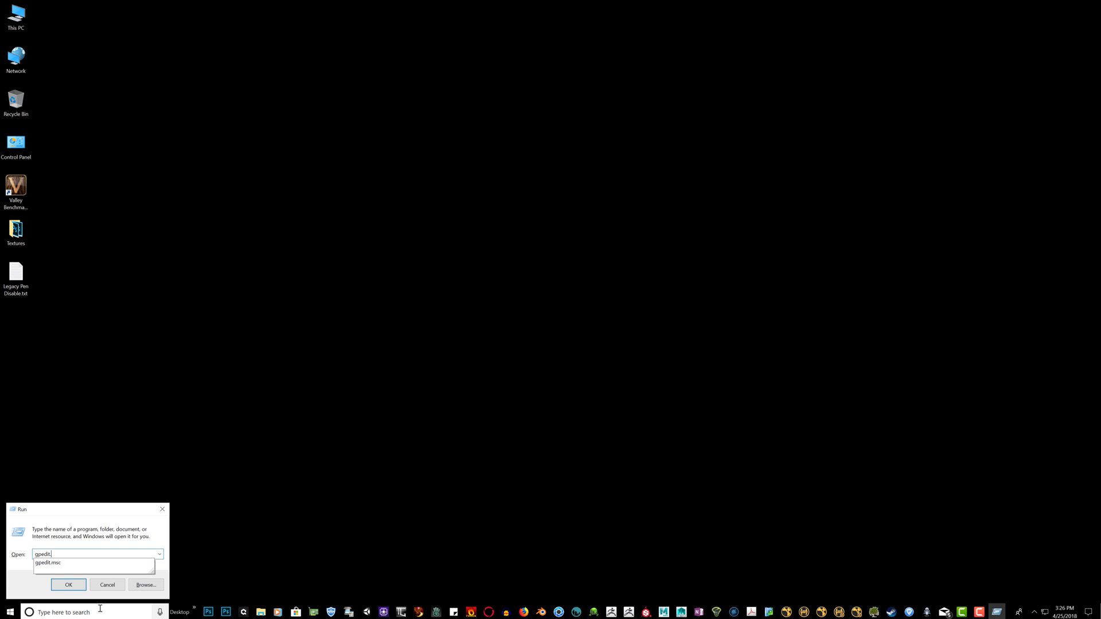
text(msc)
key(Return)
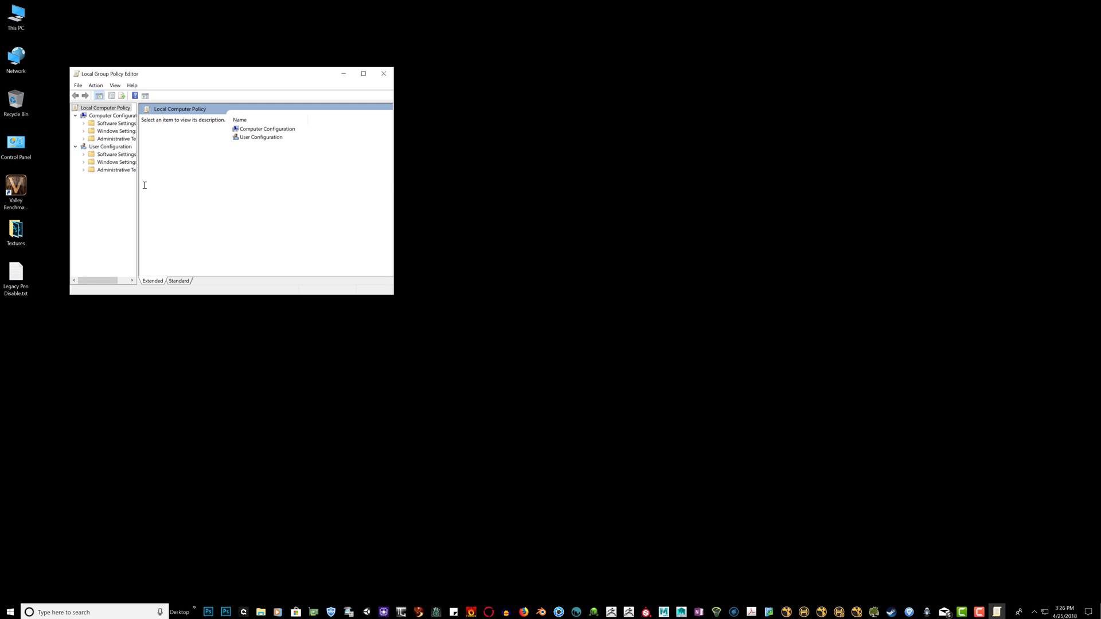
Step: Navigate Computer Configuration > Administrative Templates > Windows Components to the Windows Ink Workspace folder
drag(137, 185, 167, 185)
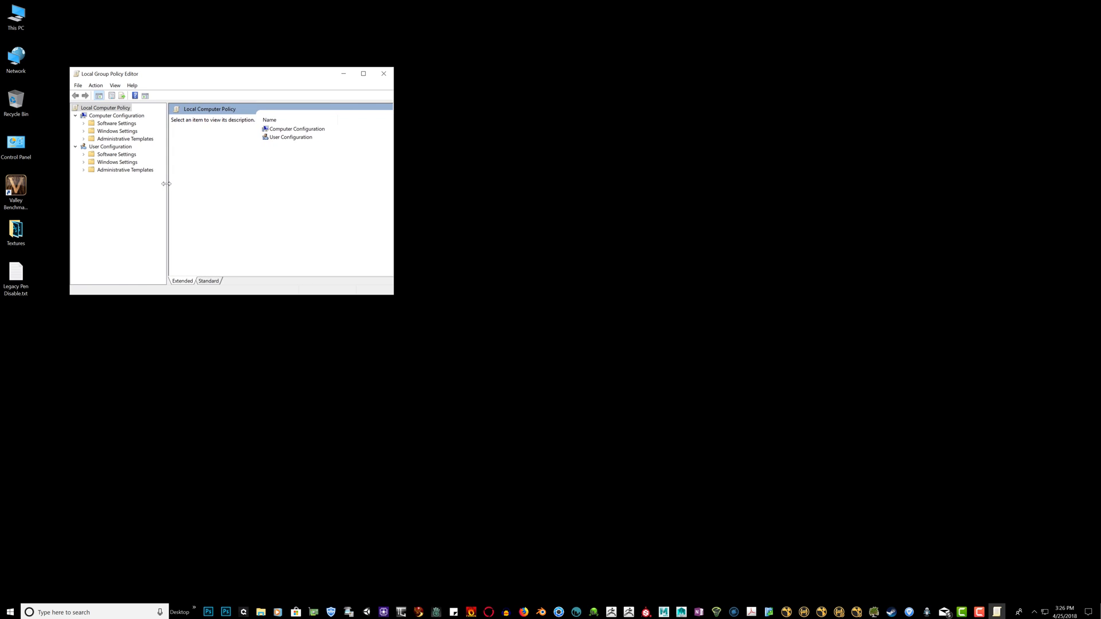
click(102, 141)
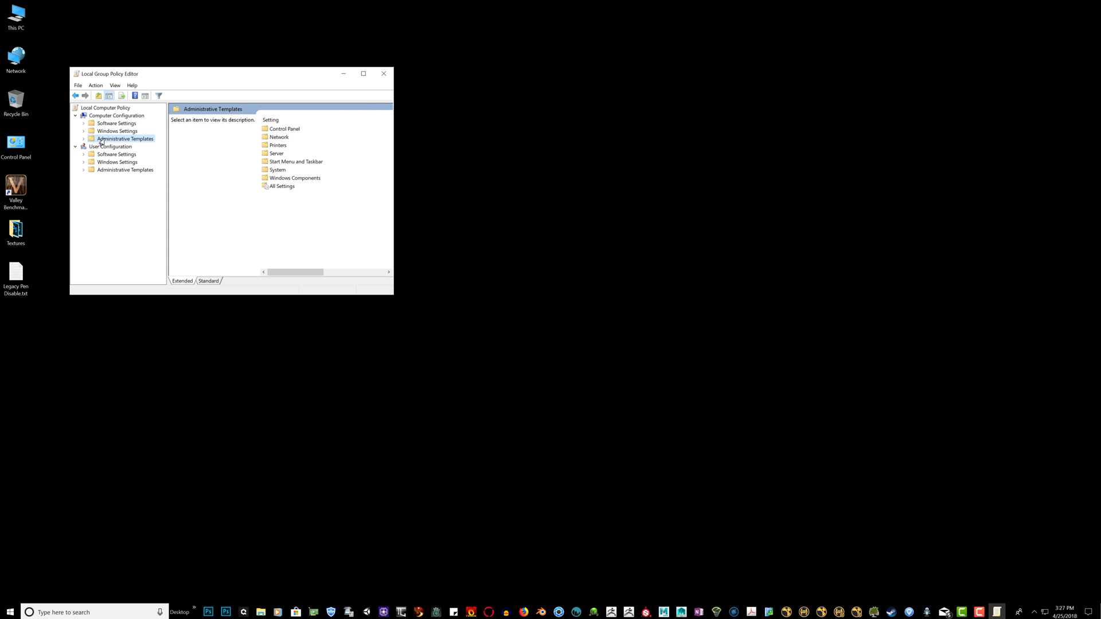
double_click(289, 178)
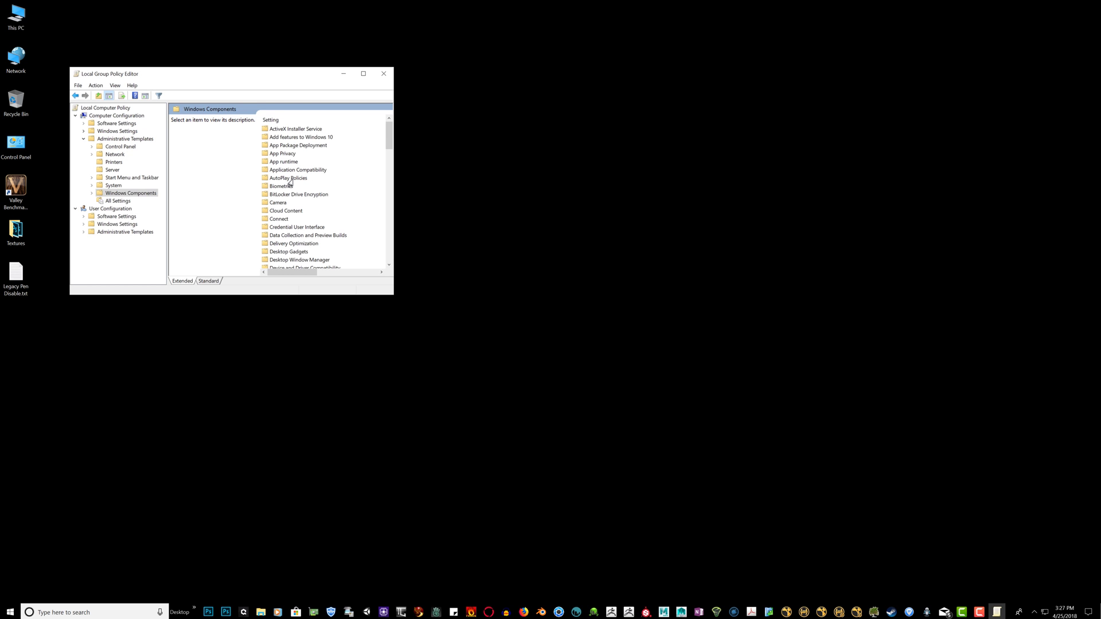
drag(388, 134, 391, 215)
scroll(276, 261, down, 3)
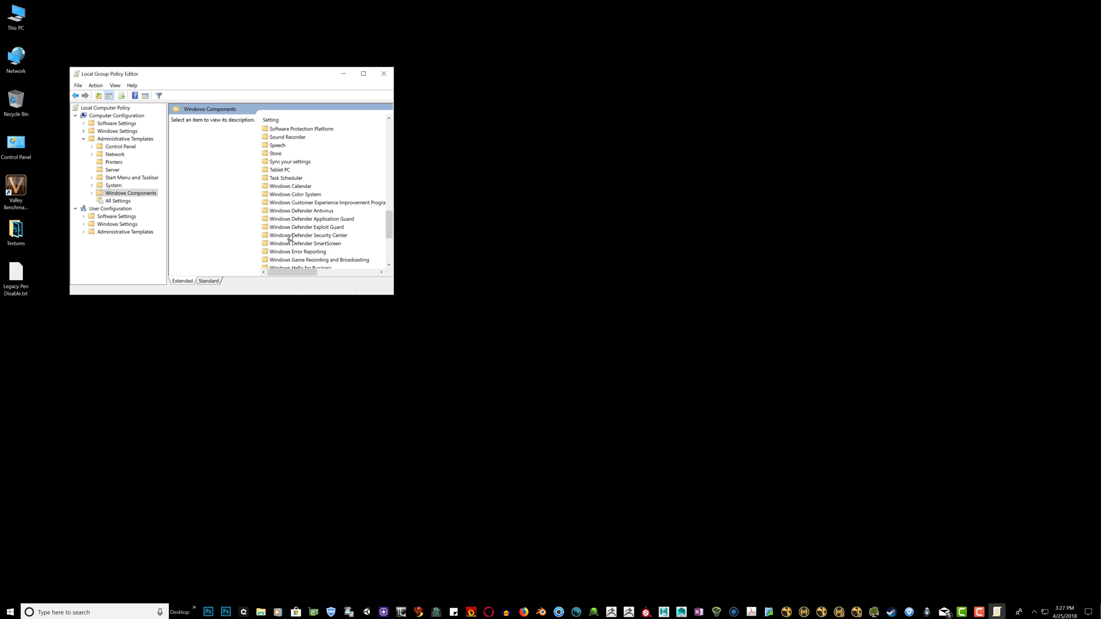
click(304, 237)
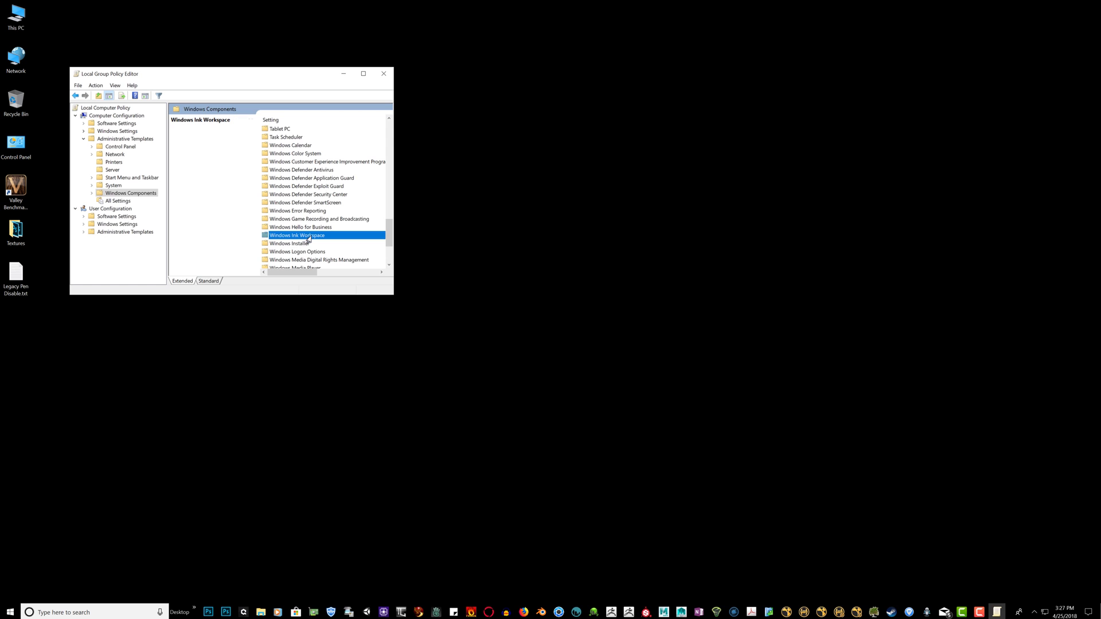
double_click(305, 237)
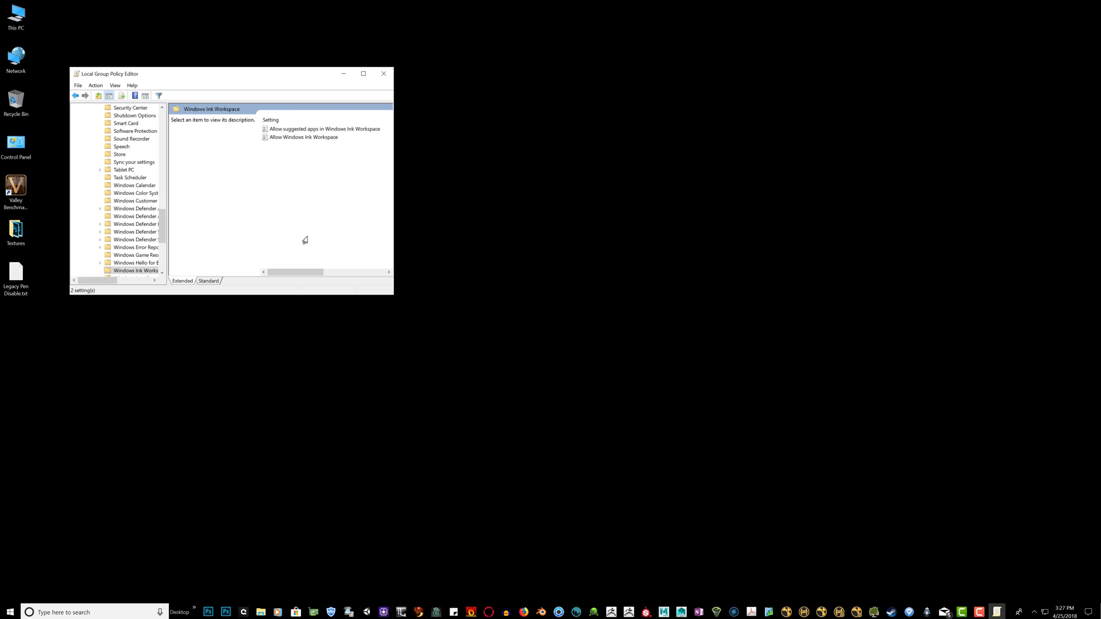
Step: Set Allow Windows Ink Workspace to Enabled with its option Disabled, then apply and confirm
double_click(280, 139)
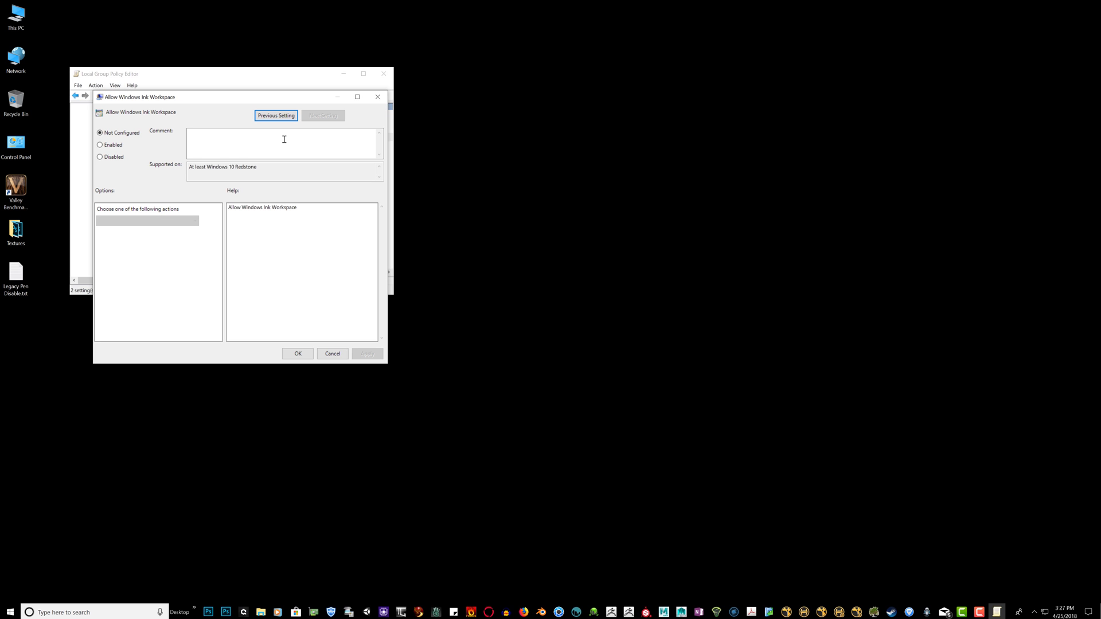
drag(211, 103, 574, 134)
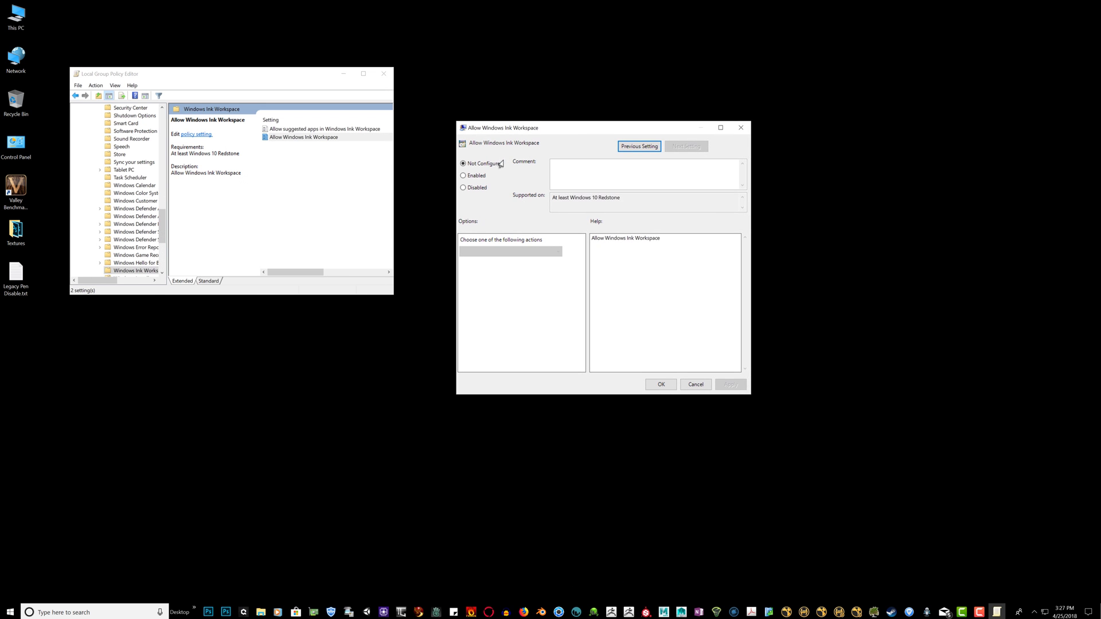
click(463, 176)
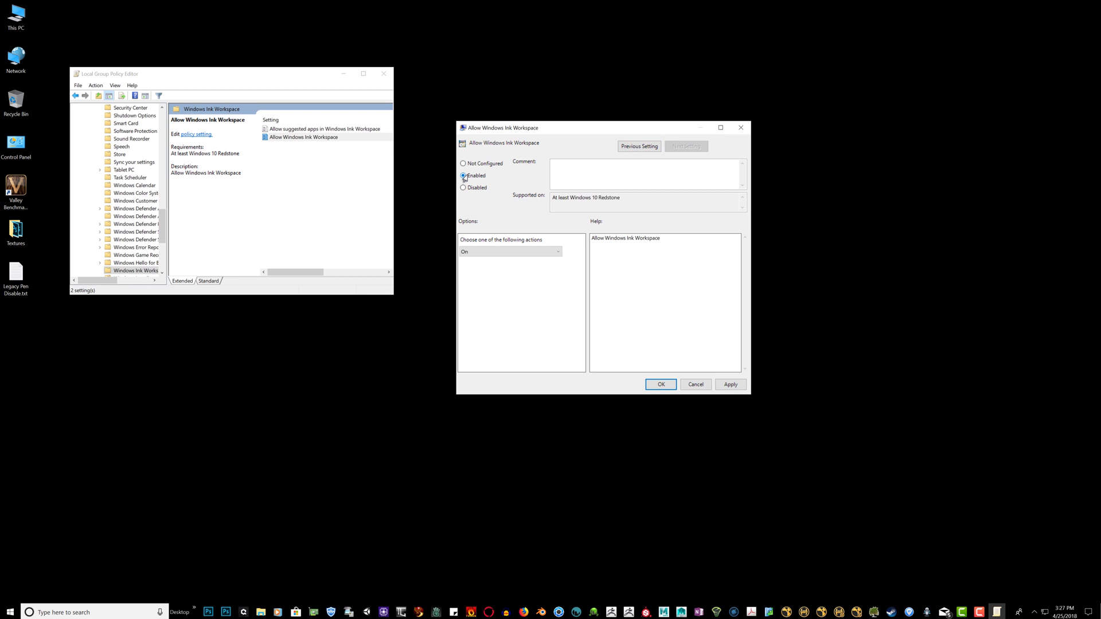
click(471, 255)
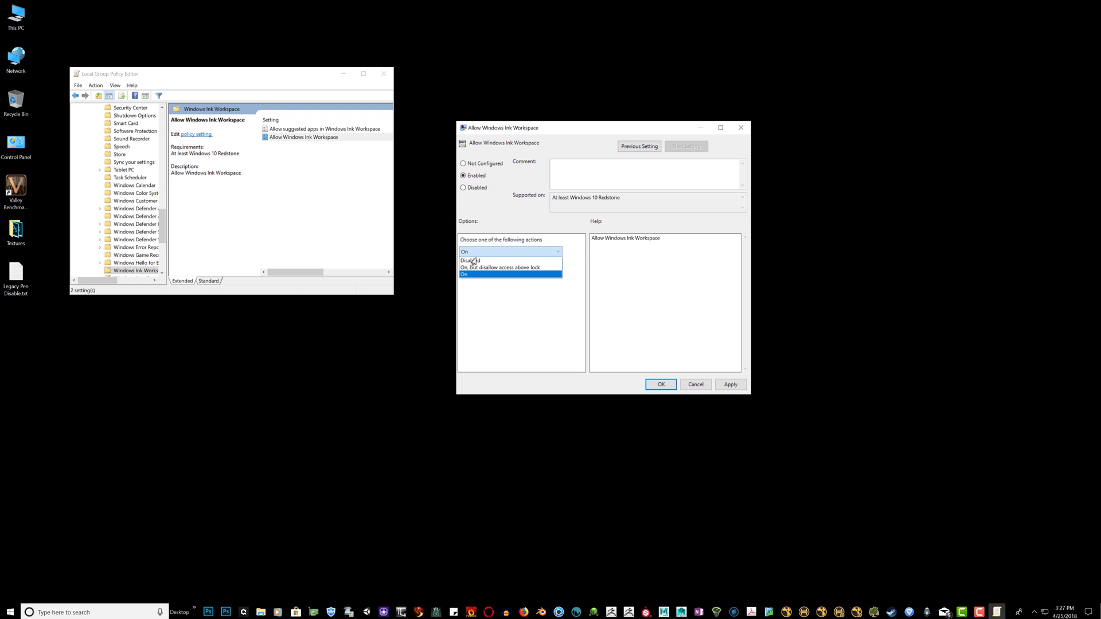
click(472, 261)
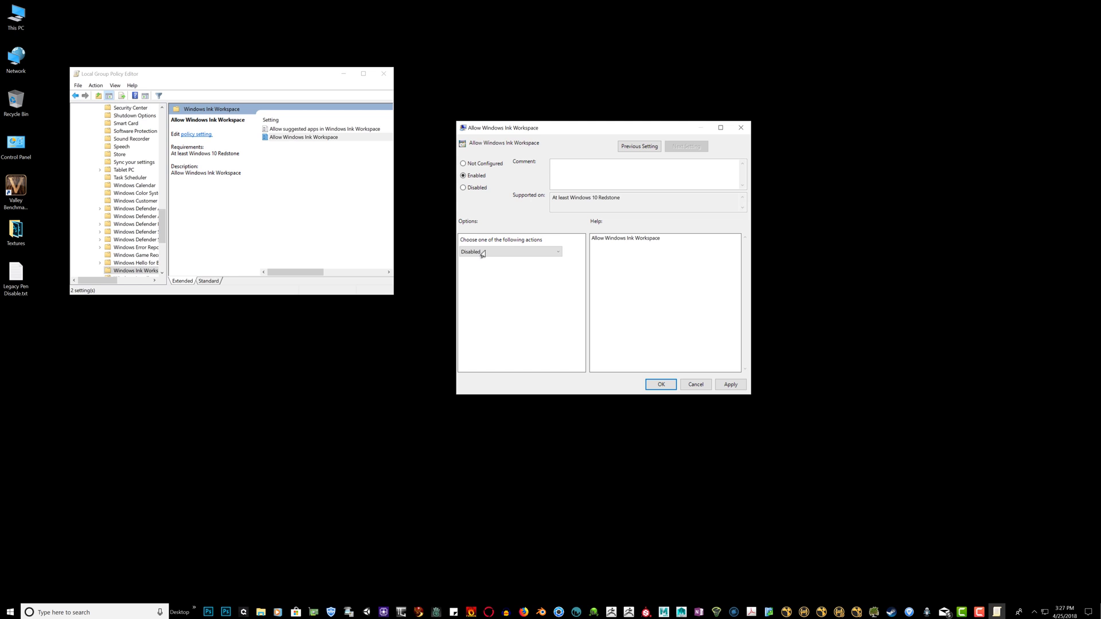
click(727, 385)
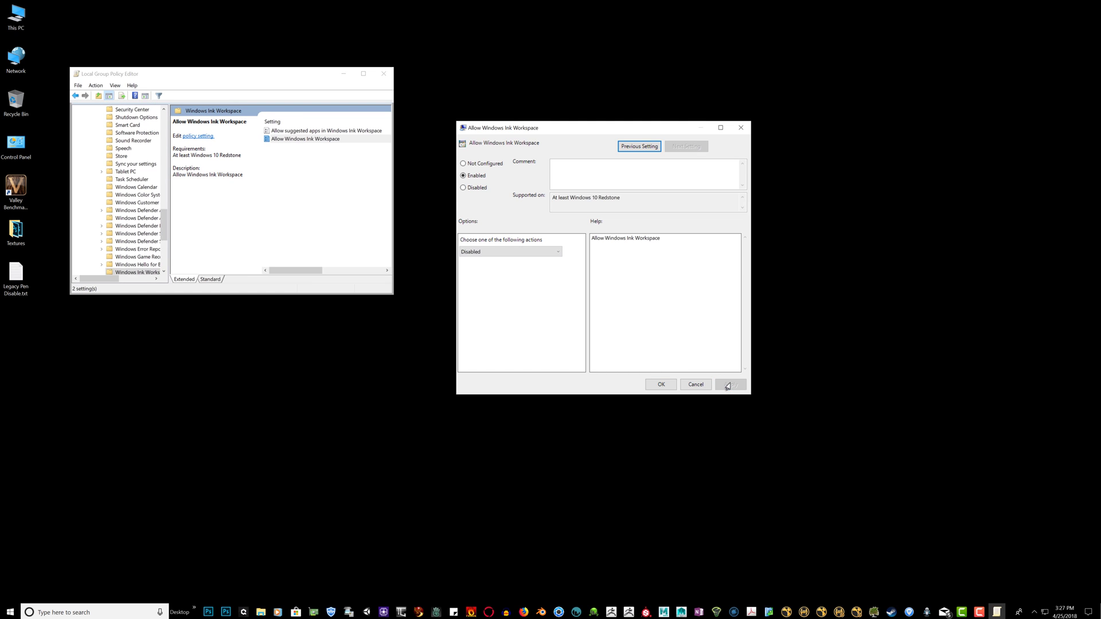
click(658, 383)
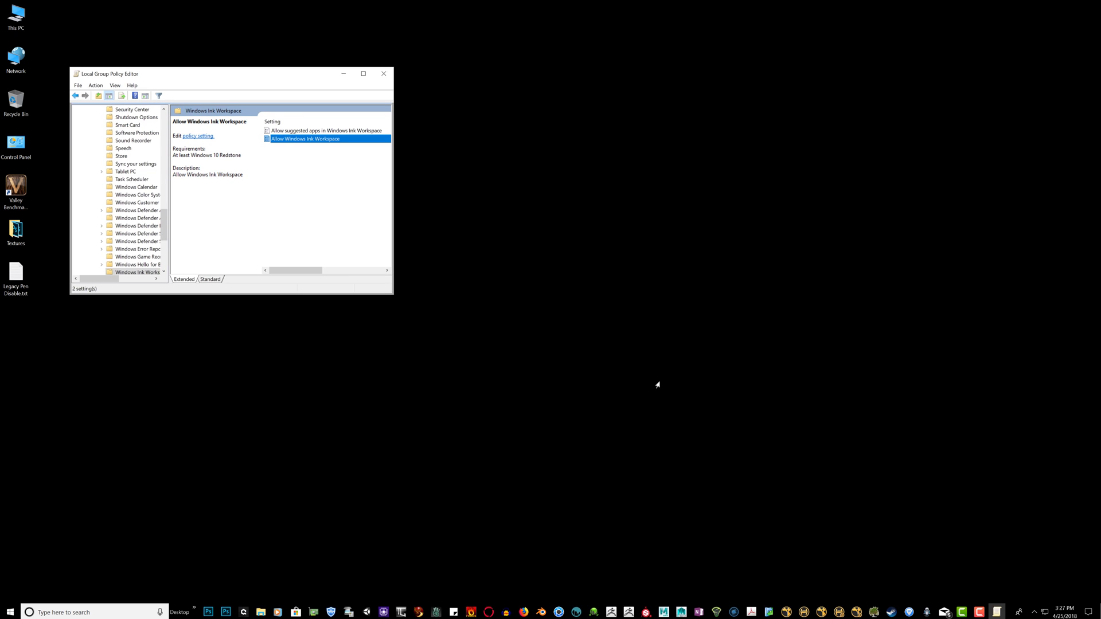
Step: Close the editor and check the taskbar menu shows Show Windows Ink Workspace greyed out
click(383, 73)
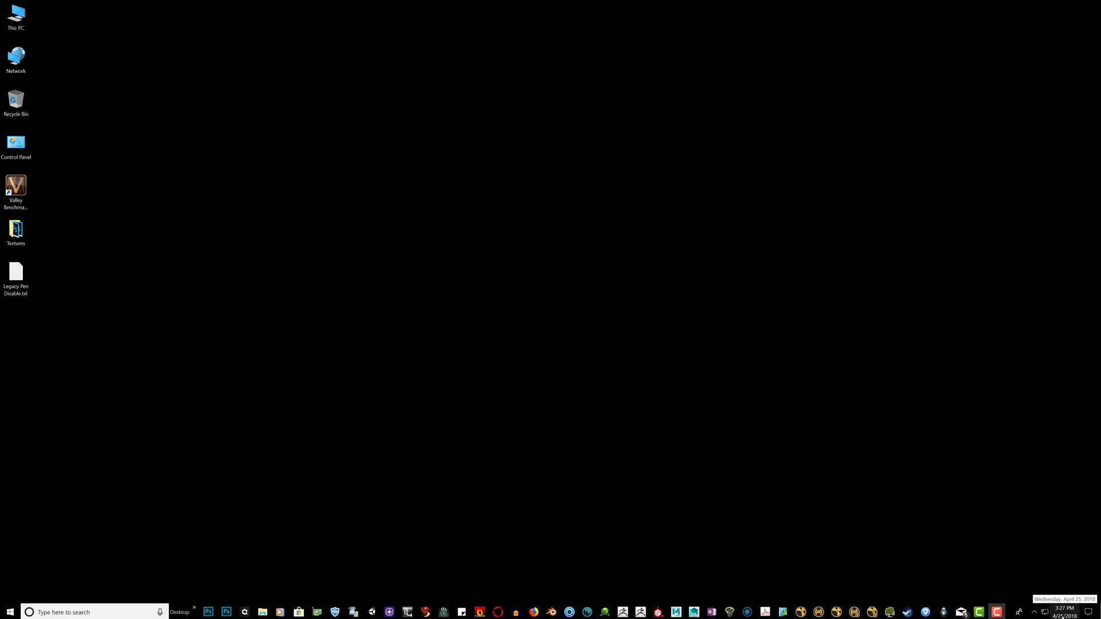
right_click(1062, 615)
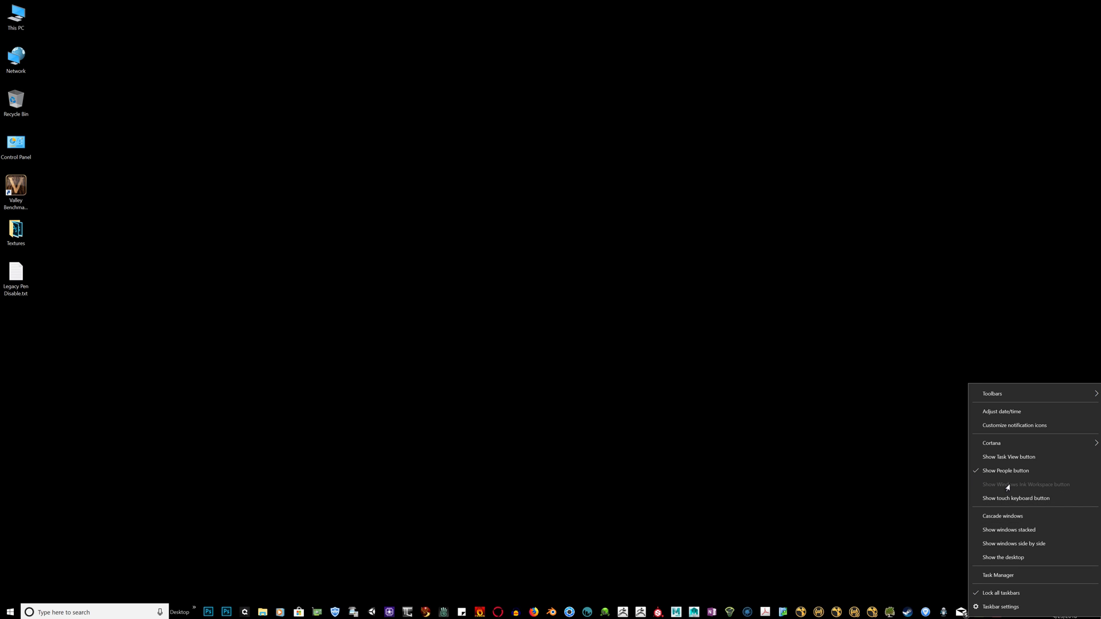
click(863, 398)
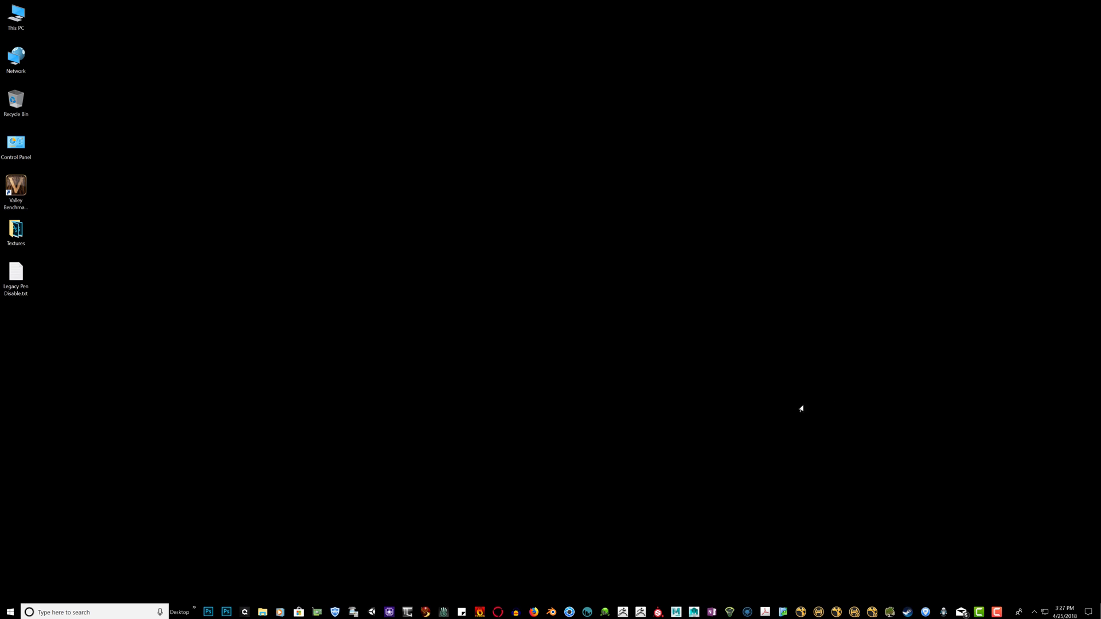